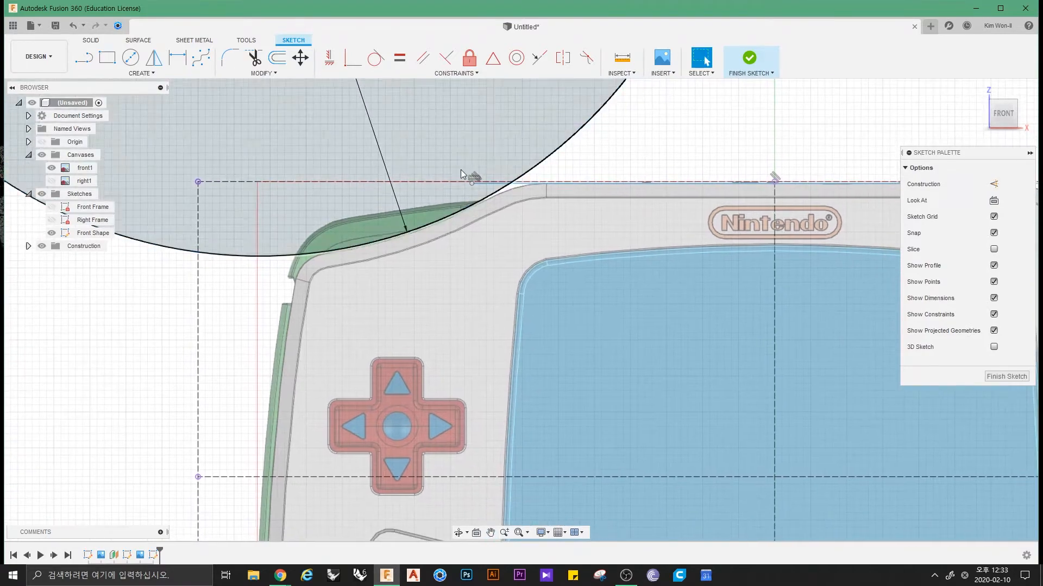
Step: Examine the upper control point and the curve along the case's left edge in the Front Shape sketch
scroll(380, 211, down, 1)
middle_drag(380, 212, 432, 115)
click(356, 108)
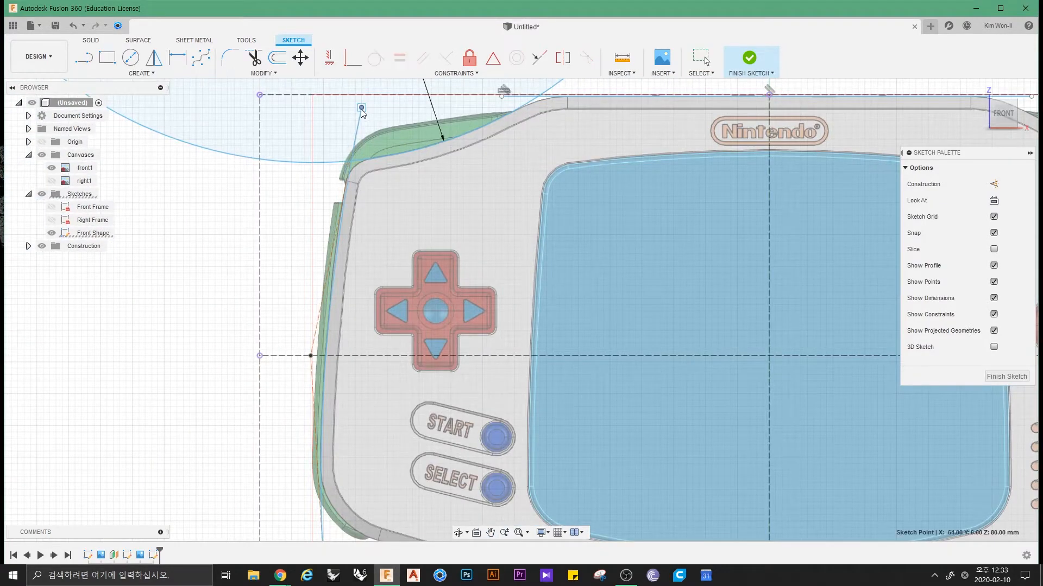
click(318, 309)
scroll(315, 307, down, 2)
scroll(370, 317, down, 3)
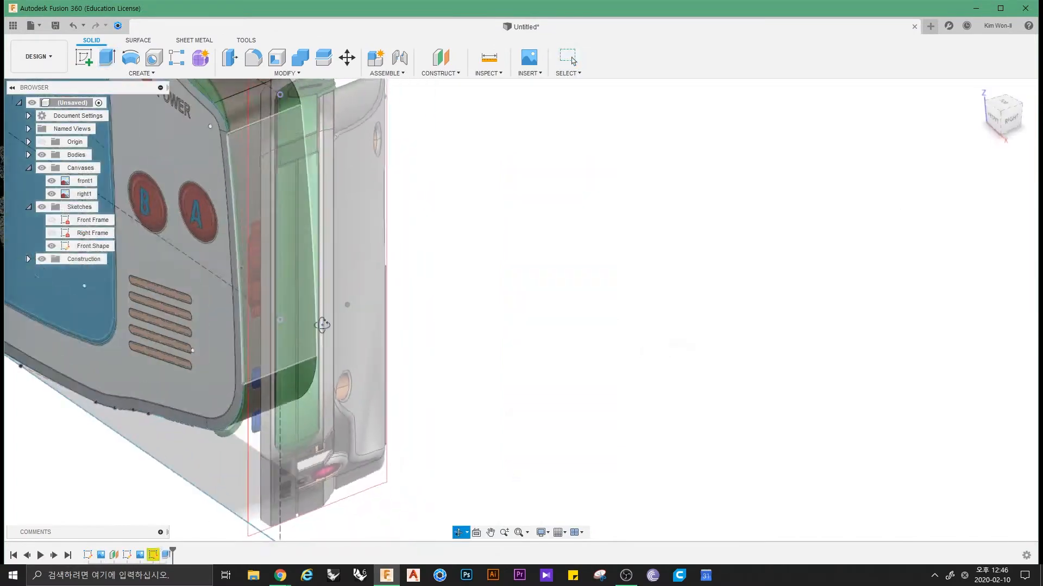
Step: Draw a 21 mm horizontal line through the D-pad's centre and start its outline at the upper arm's top-left corner
mouse_move(322, 325)
shift+middle_down()
mouse_move(340, 305)
mouse_move(706, 320)
shift+middle_up()
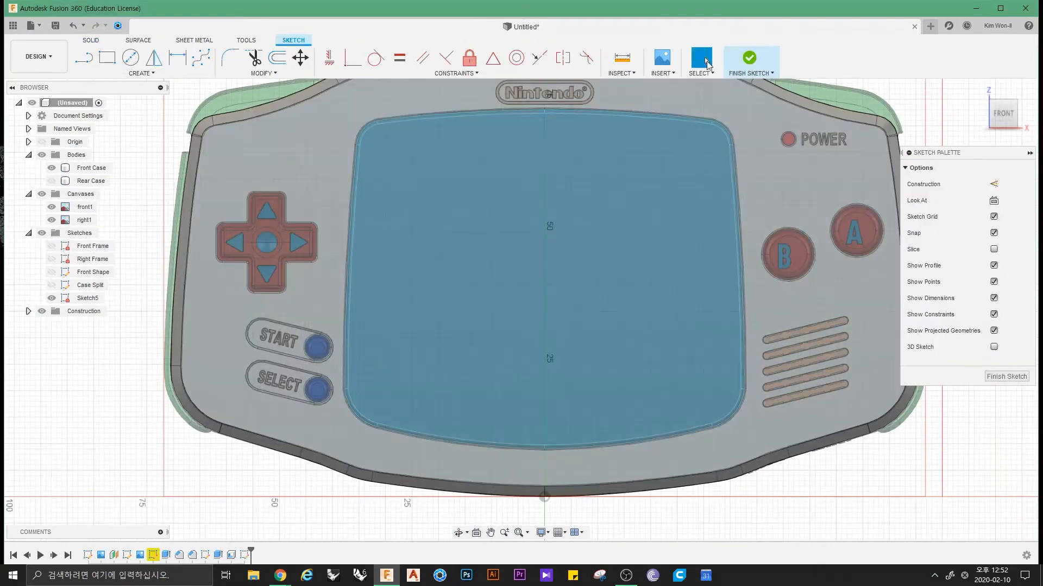
key(l)
scroll(201, 229, up, 4)
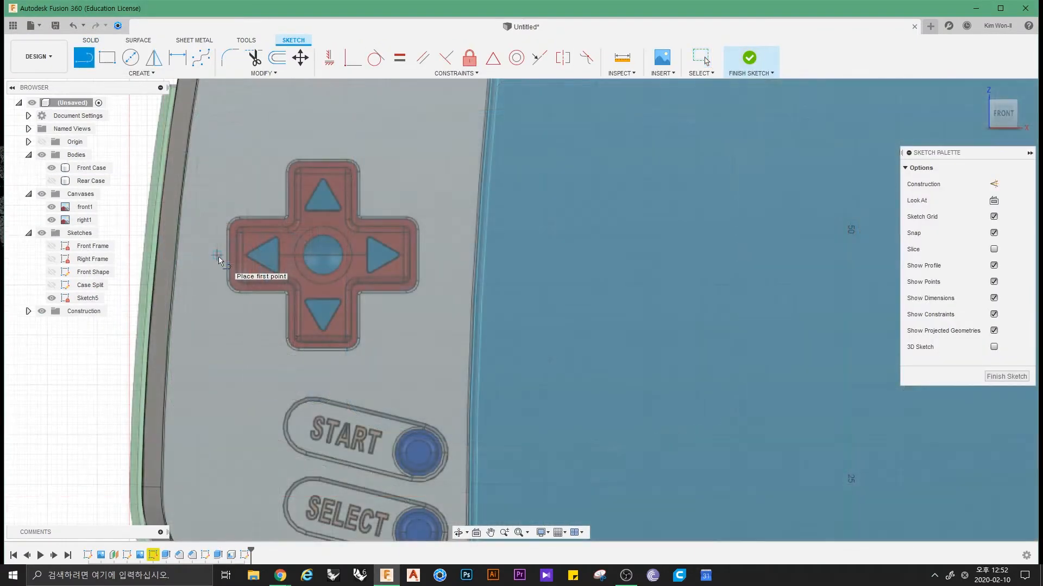
click(217, 256)
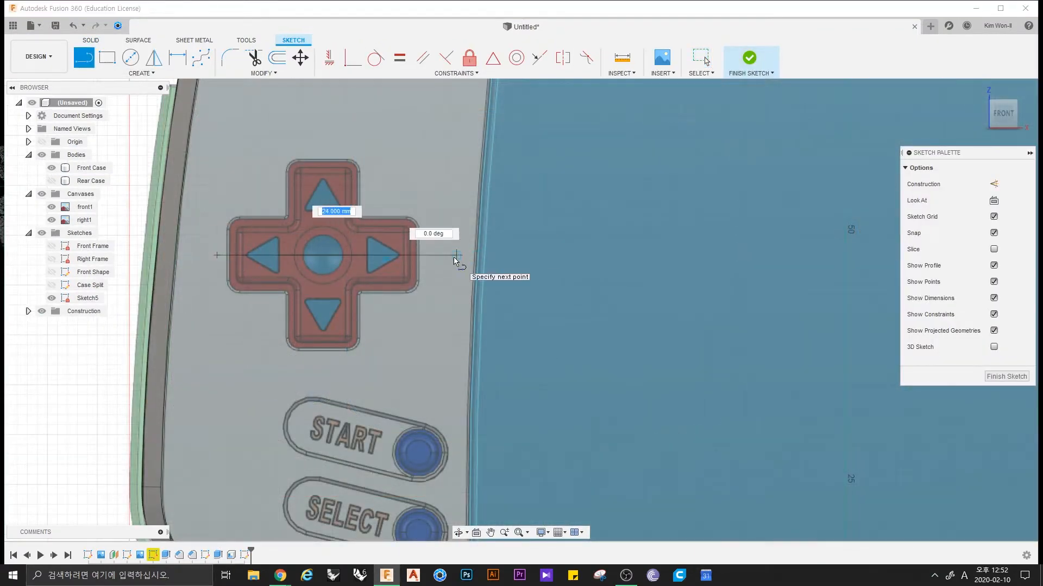
text(21)
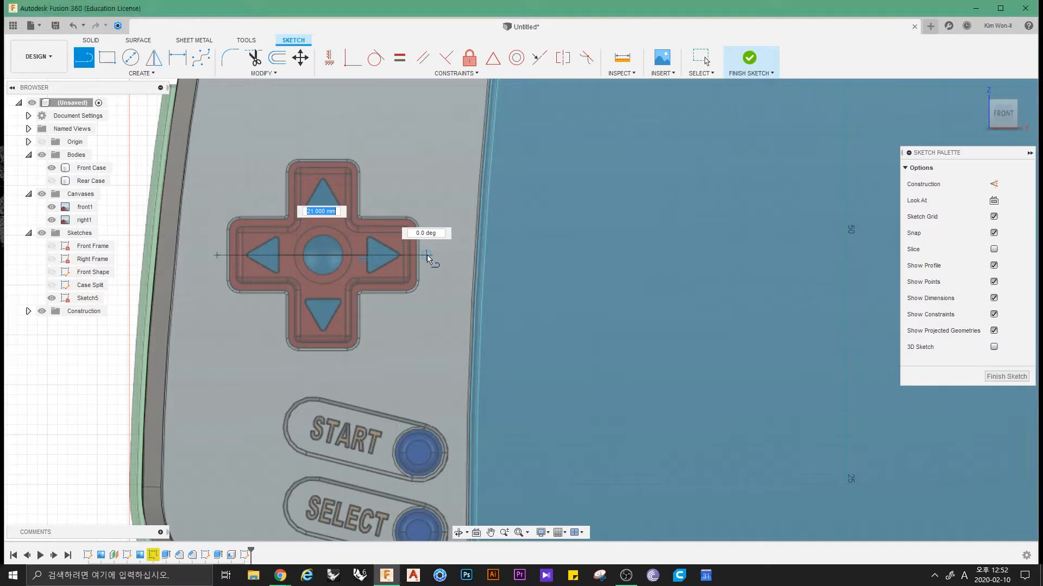
key(Return)
key(Escape)
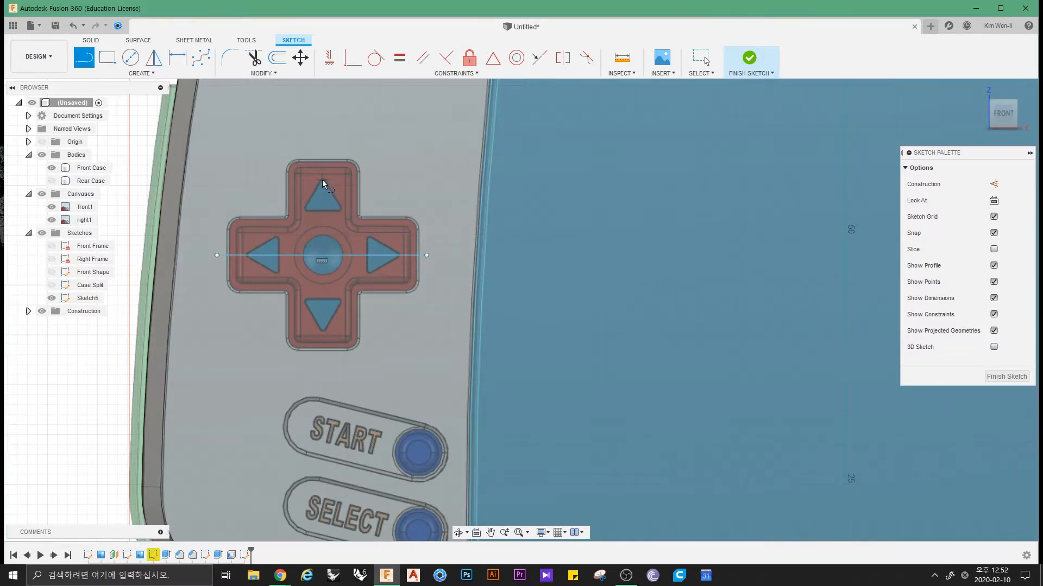
scroll(323, 183, up, 3)
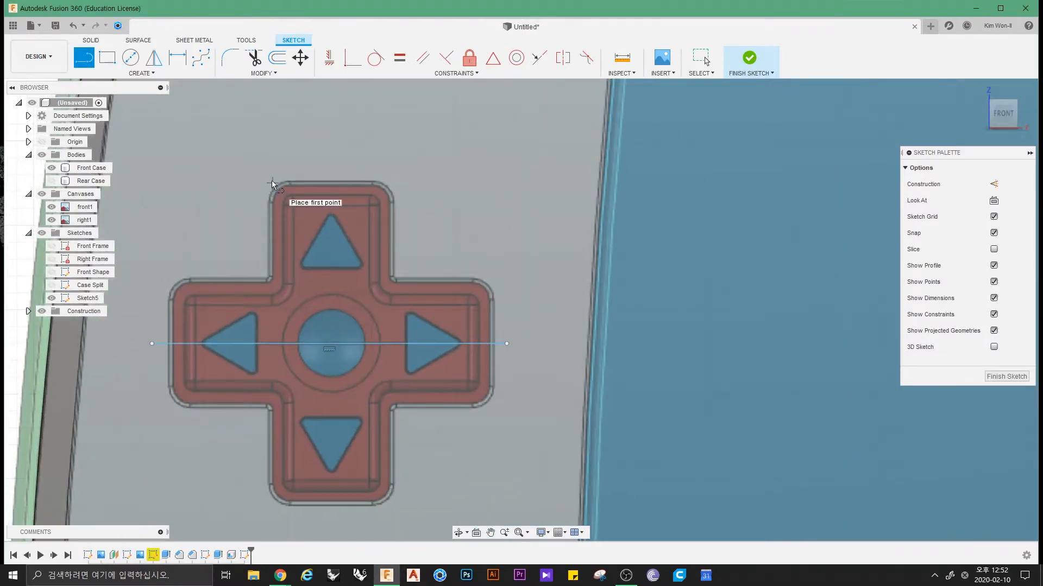
click(271, 177)
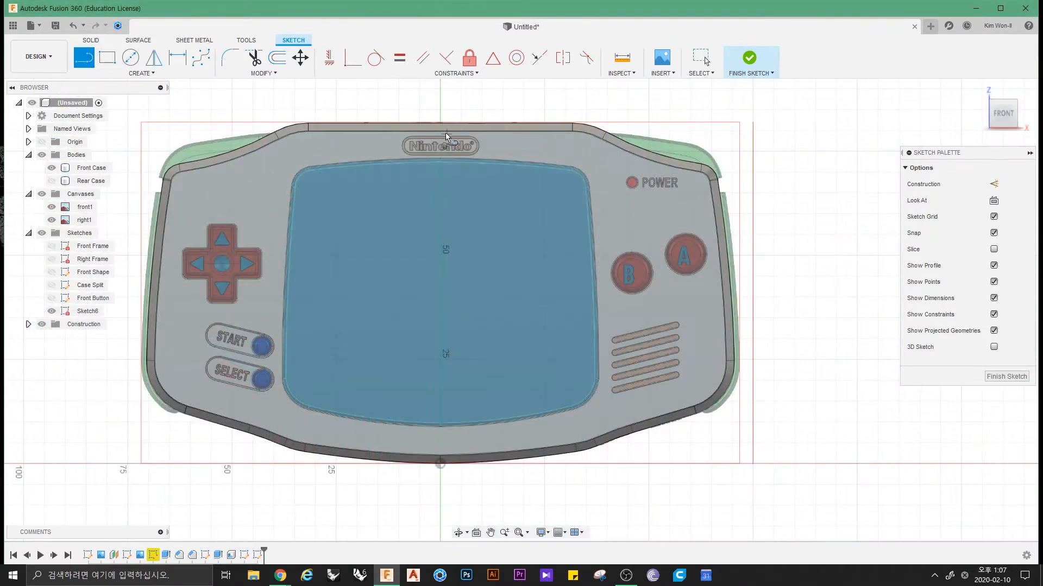
Step: Draw a vertical centre line from the case's top edge and a 465 mm two-point circle following the screen's upper edge
click(437, 134)
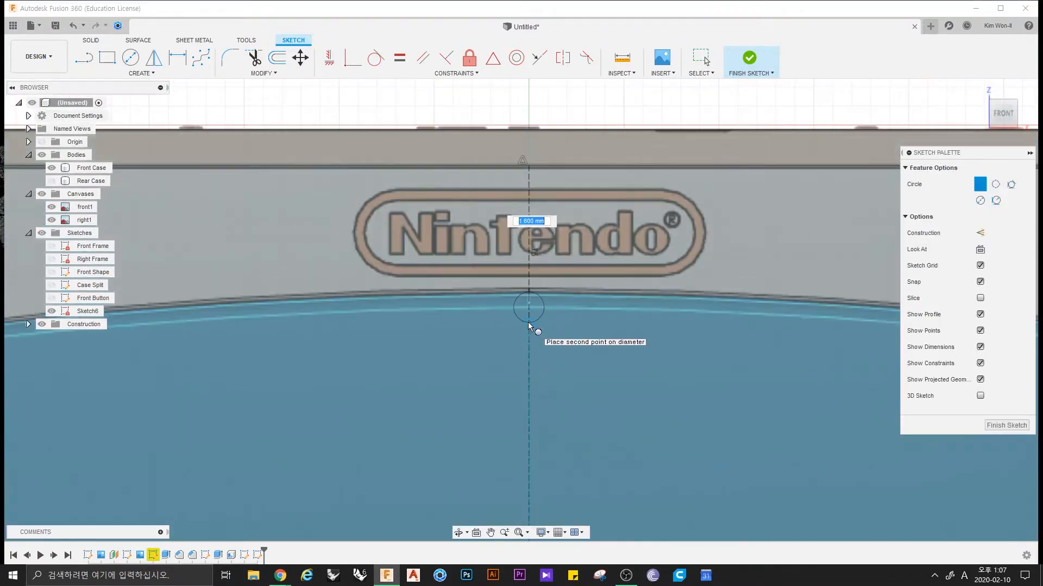
scroll(545, 289, down, 4)
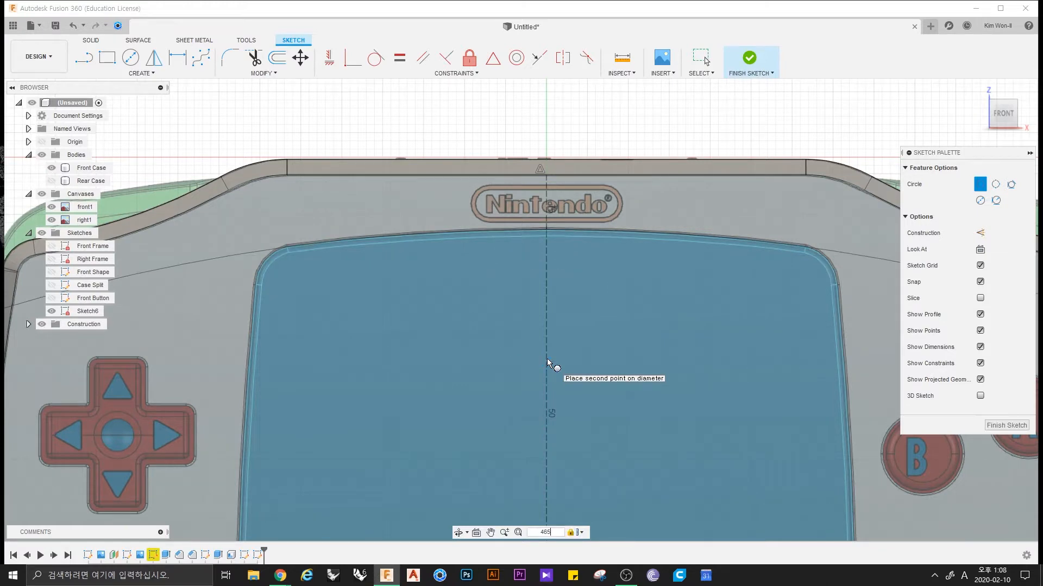
key(Escape)
Step: Trim the large upper circle so only the arc across the front face of the case remains
scroll(425, 249, down, 3)
scroll(268, 259, up, 10)
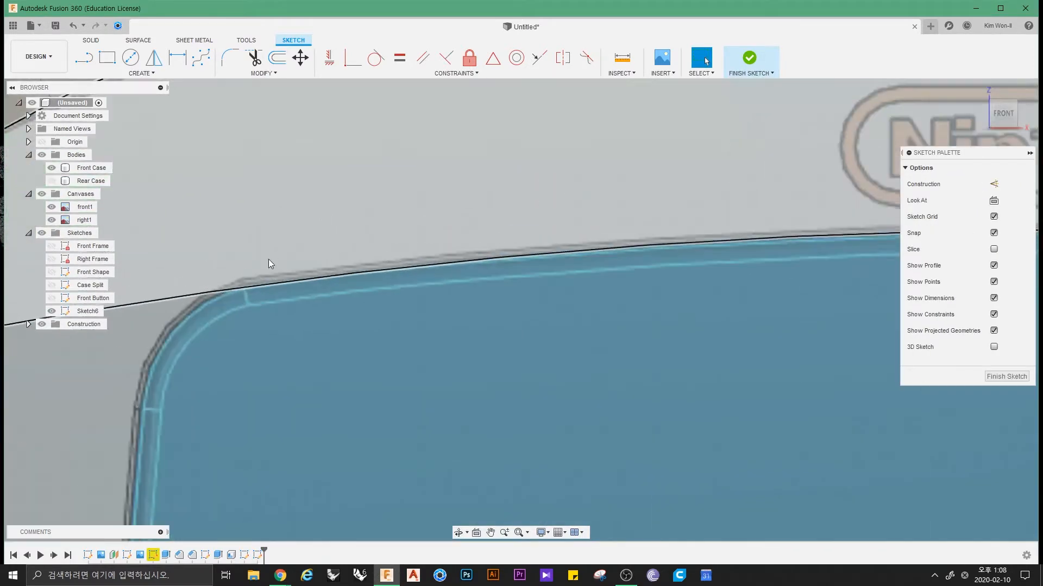
scroll(268, 259, down, 5)
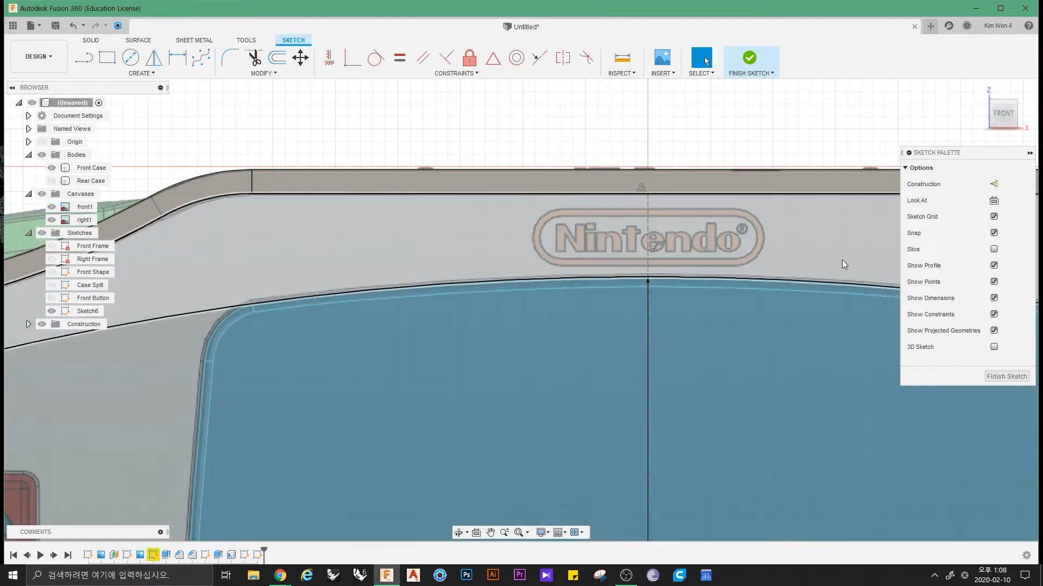
scroll(842, 265, down, 5)
scroll(643, 209, up, 6)
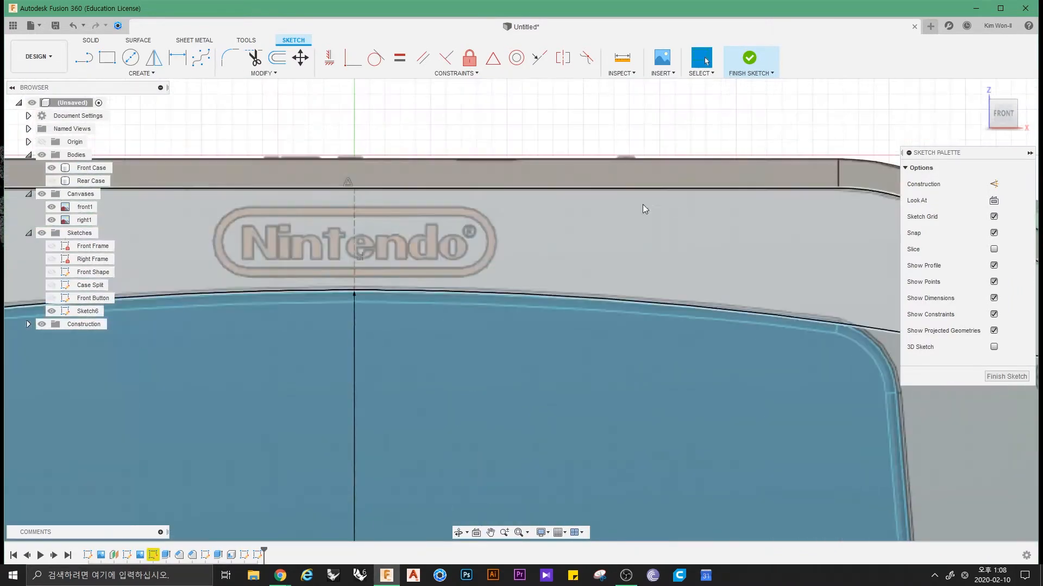
scroll(538, 265, up, 3)
scroll(507, 289, down, 8)
middle_drag(510, 329, 536, 111)
middle_drag(414, 308, 436, 394)
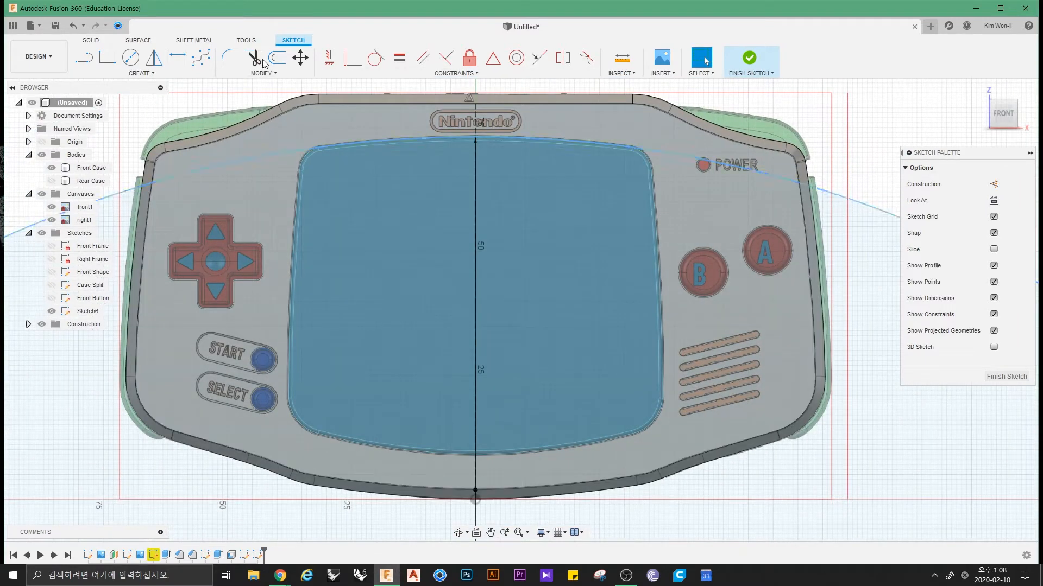
click(114, 198)
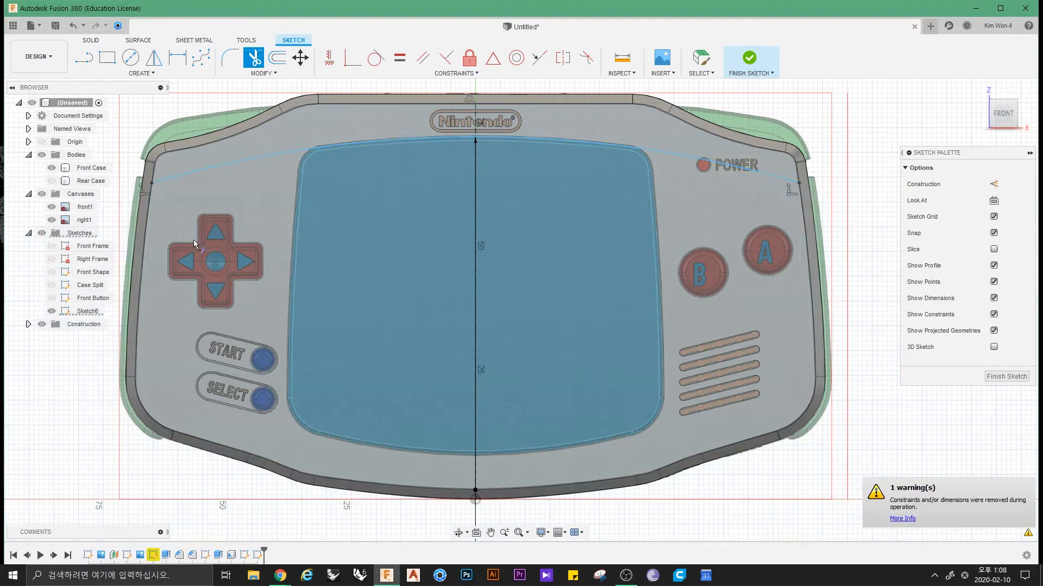
Step: Draw a 250 mm two-point circle following the screen's lower edge and trim away its part outside the case face
click(133, 57)
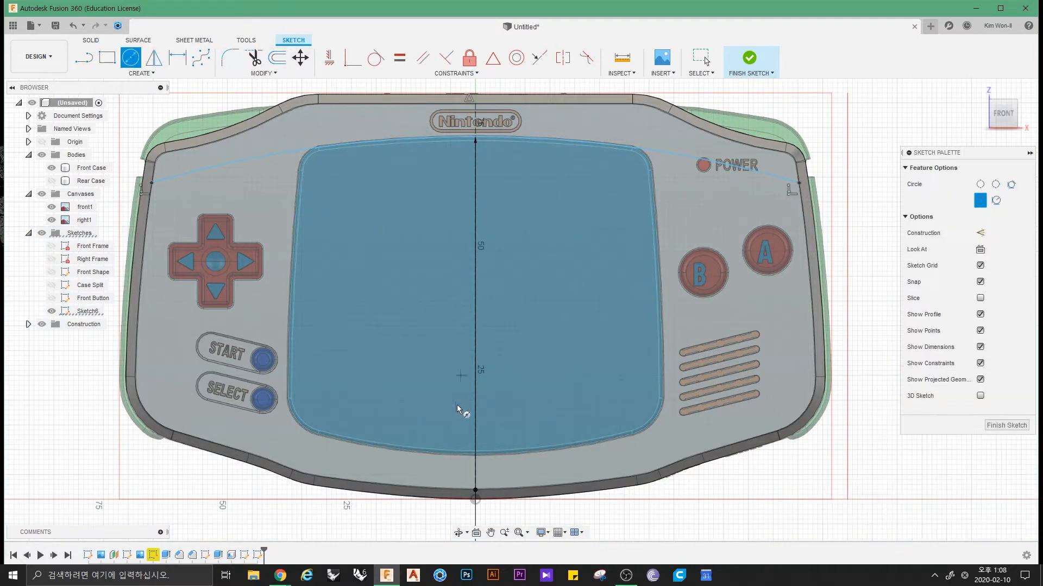
scroll(473, 462, up, 10)
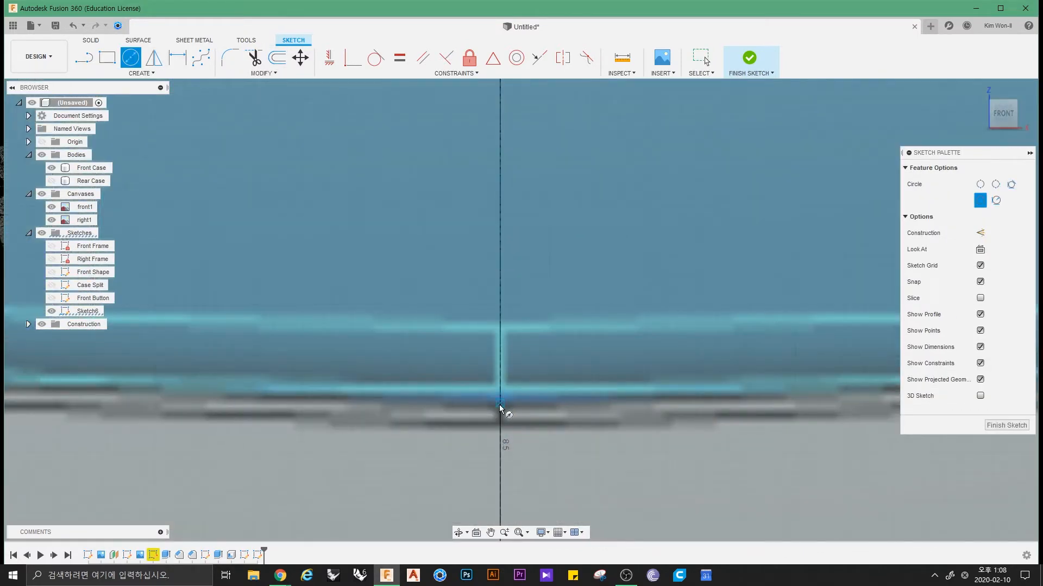
click(980, 185)
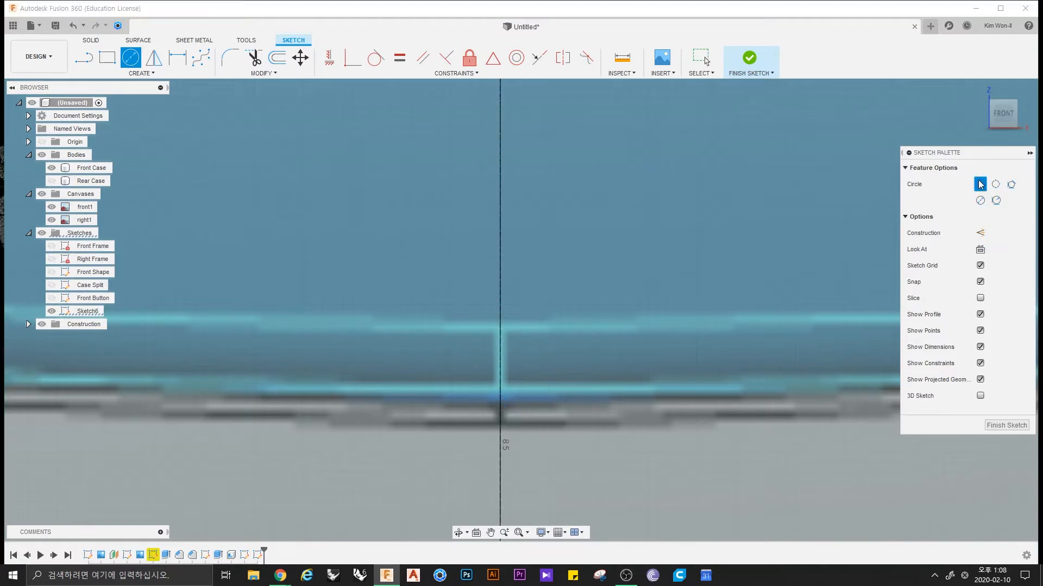
click(501, 405)
scroll(507, 303, up, 2)
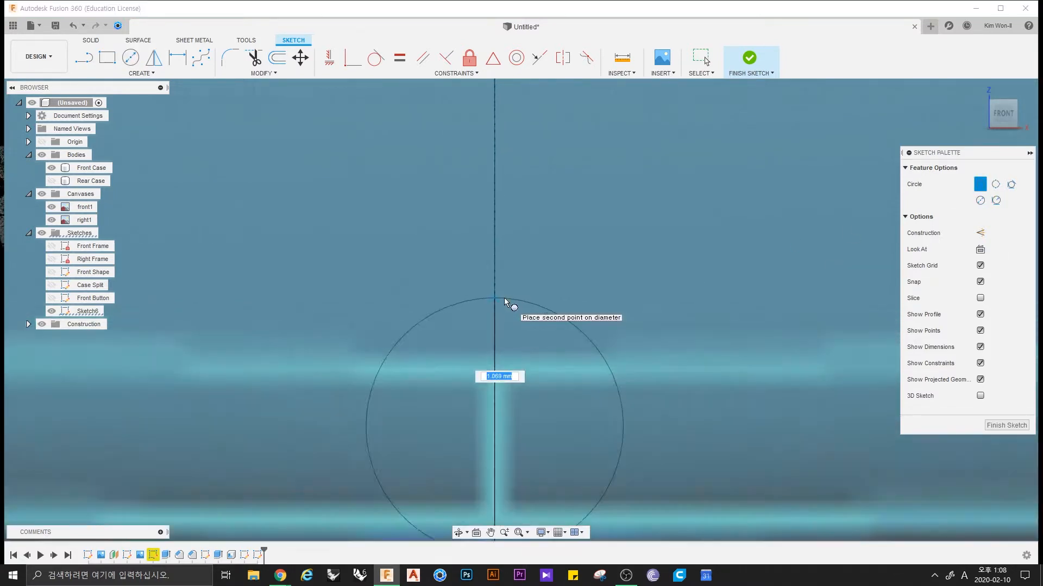
scroll(504, 302, down, 8)
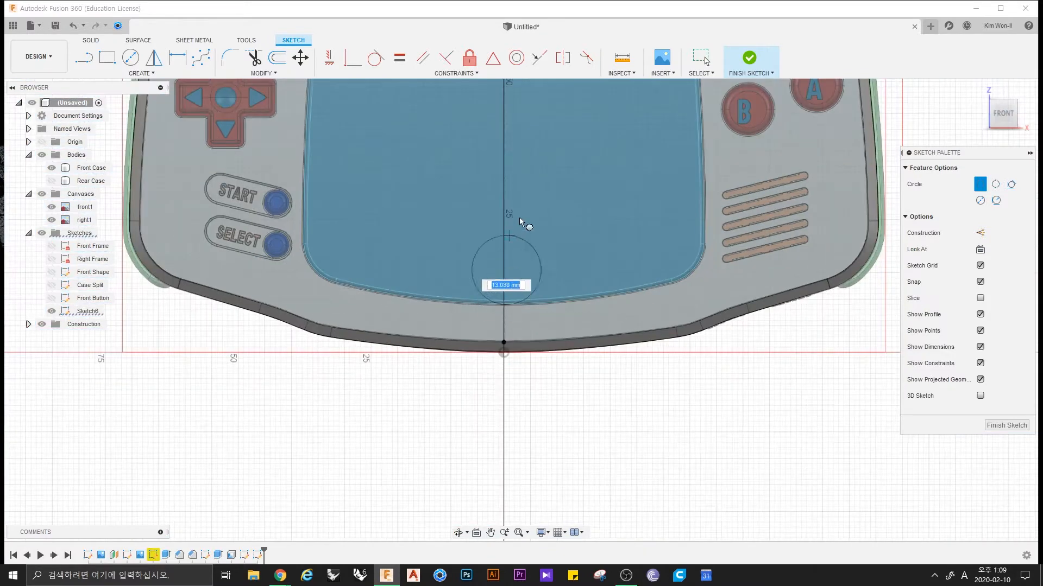
middle_drag(507, 141, 429, 163)
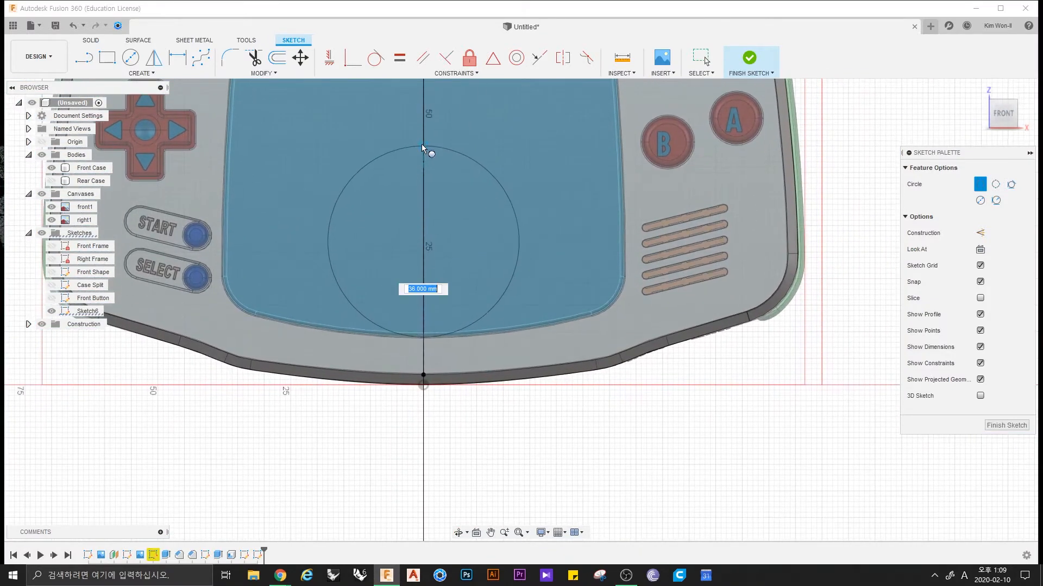
scroll(424, 217, up, 2)
scroll(424, 218, up, 1)
key(Escape)
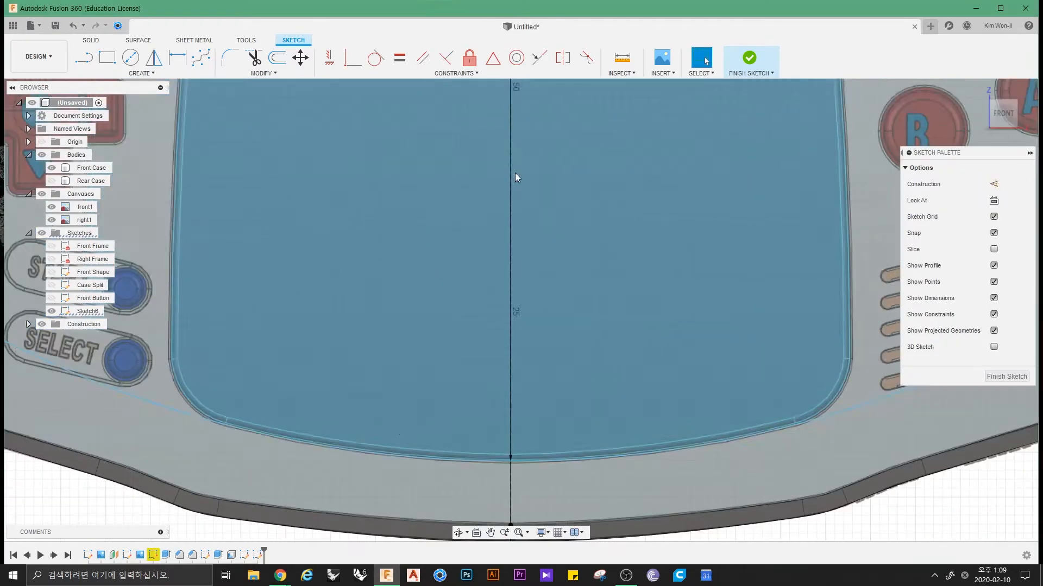
scroll(299, 263, down, 4)
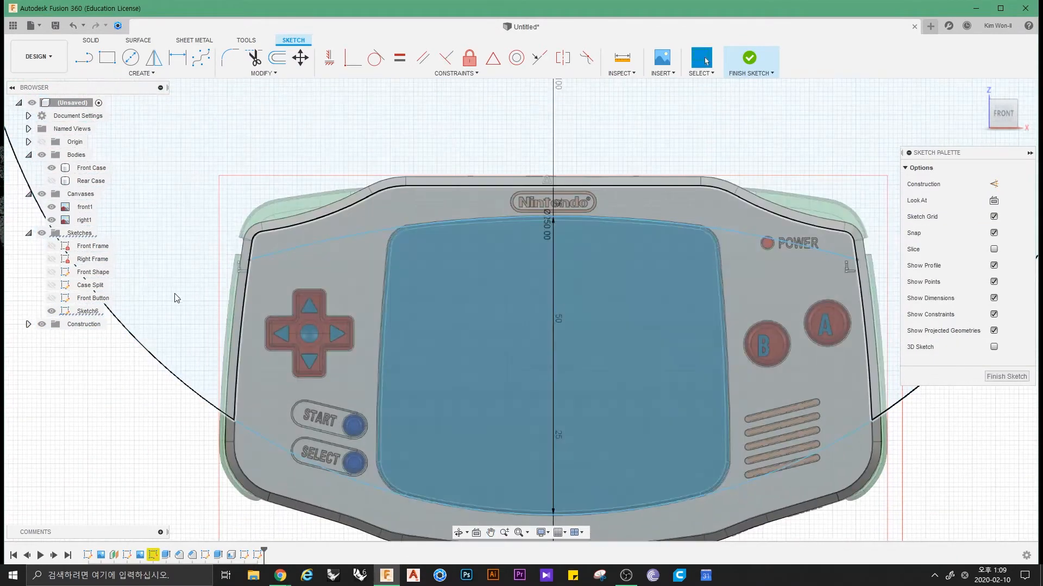
click(177, 381)
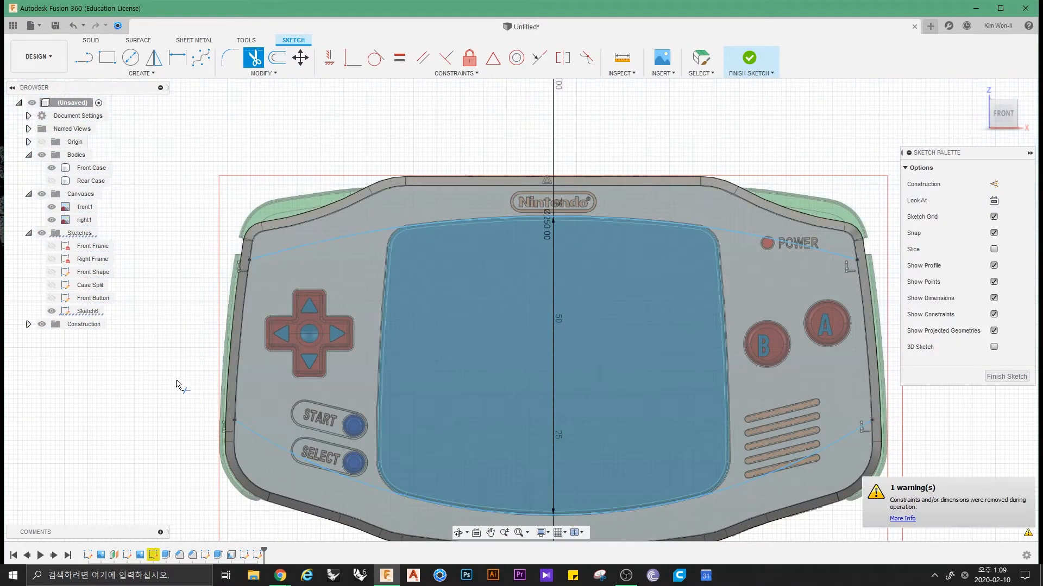
Step: Adjust the control-point spline along the screen's right edge to follow the screen outline on the canvas
scroll(158, 286, up, 4)
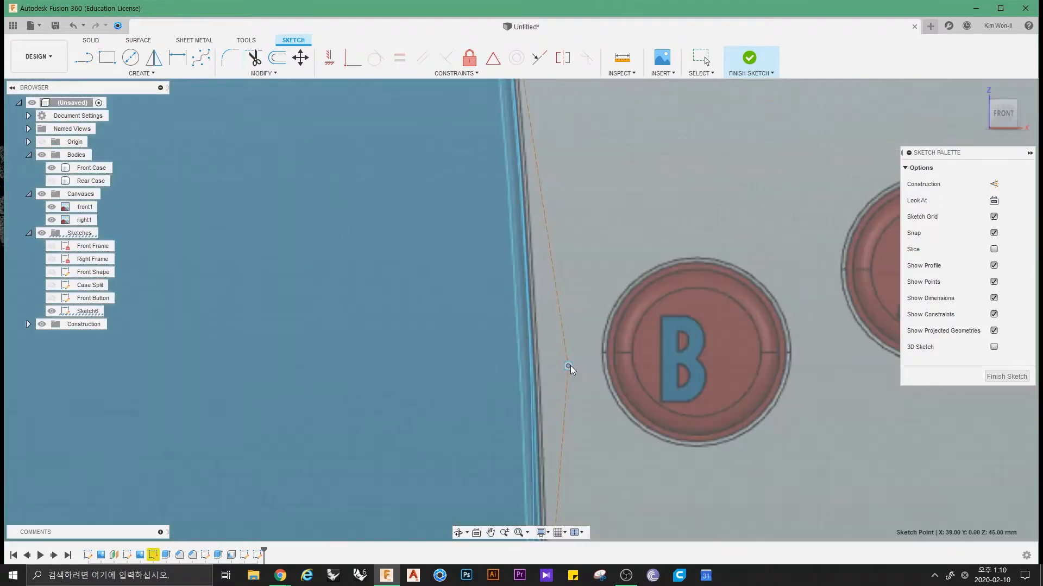
click(570, 366)
scroll(569, 255, down, 4)
middle_drag(549, 142, 536, 241)
scroll(540, 201, up, 3)
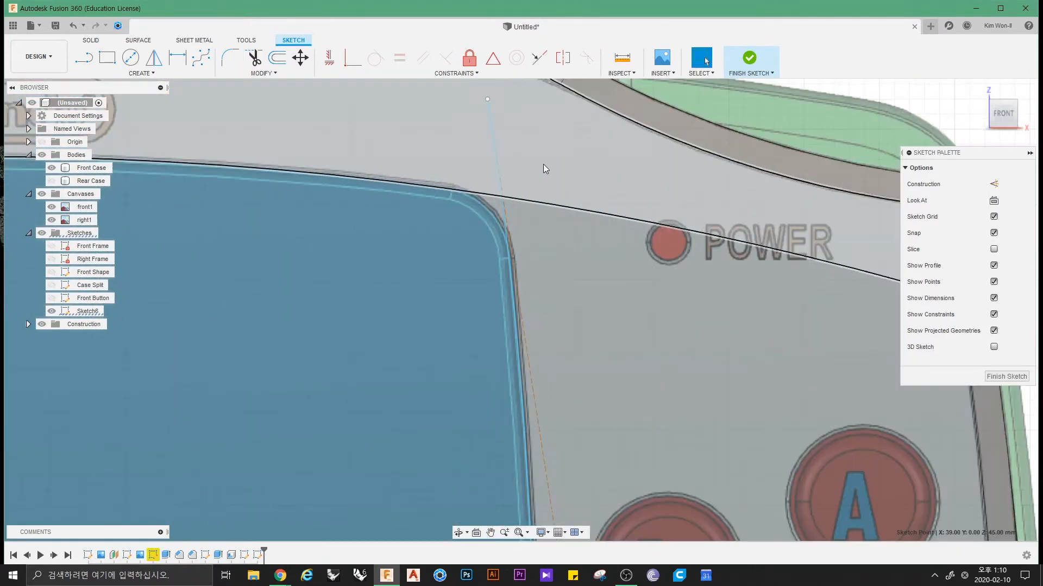
scroll(752, 129, down, 5)
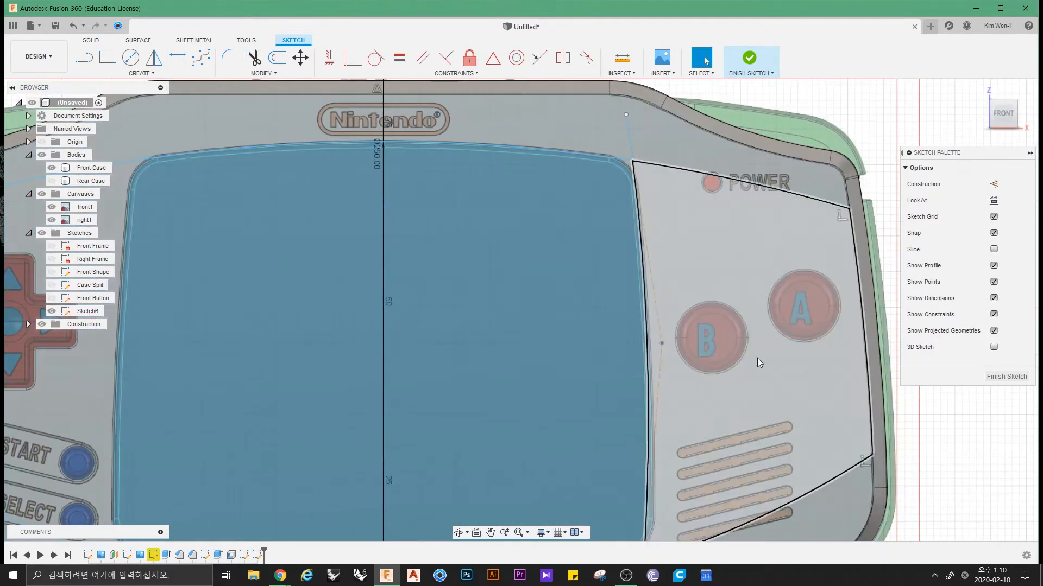
middle_drag(757, 357, 609, 209)
scroll(518, 405, up, 4)
drag(520, 405, 528, 391)
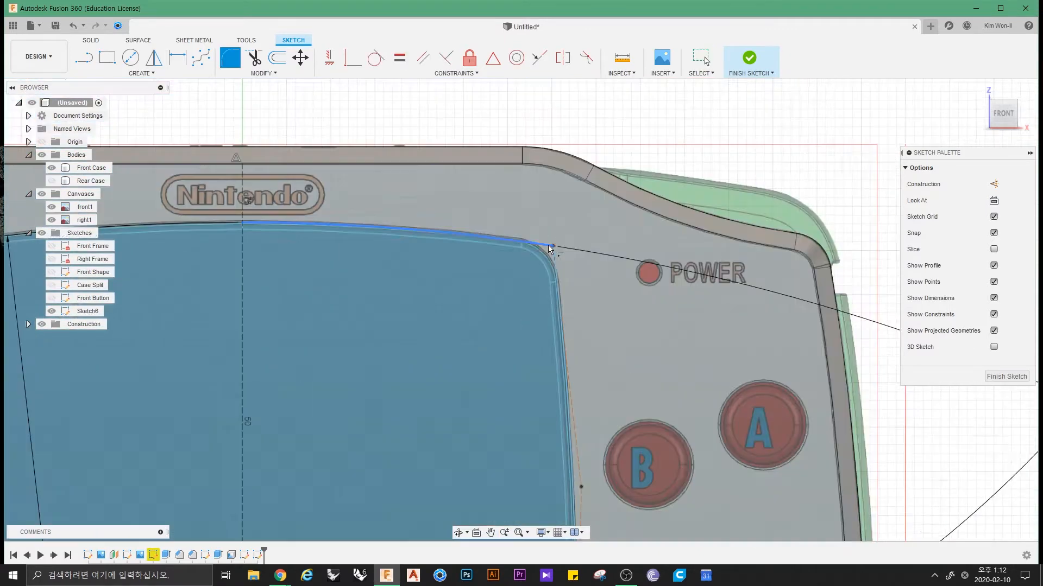
Step: Round the upper-right corner of the screen outline with a 5 mm sketch fillet
click(556, 249)
drag(549, 253, 550, 276)
scroll(550, 248, up, 5)
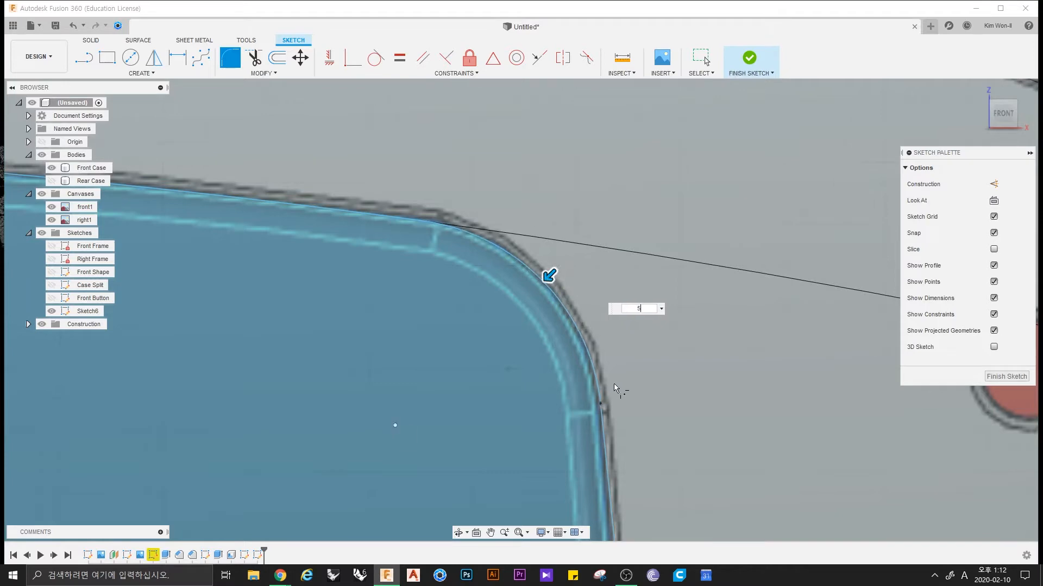
text(5)
scroll(615, 387, down, 5)
middle_drag(649, 477, 516, 235)
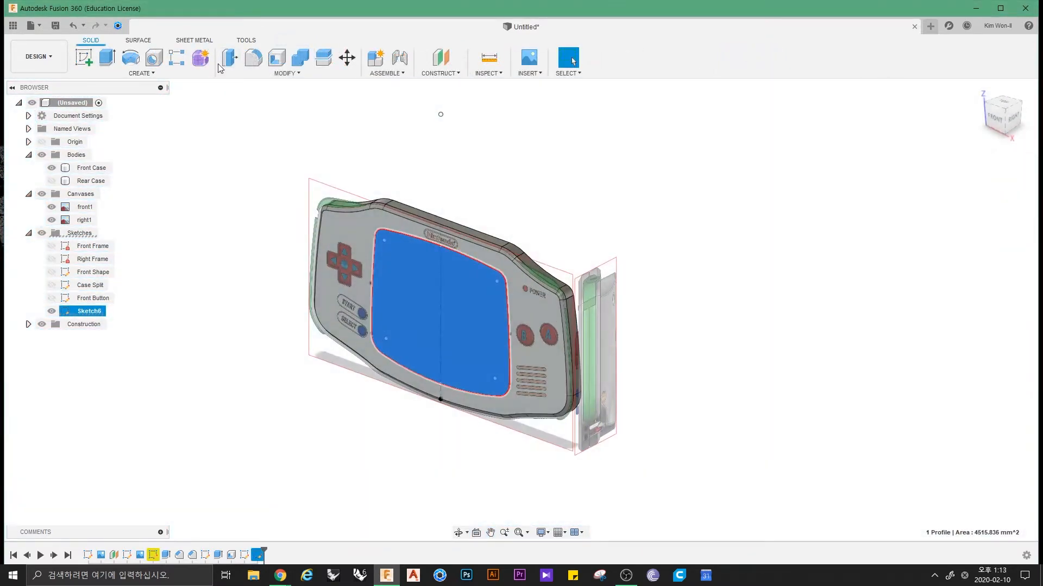
Step: Extrude the screen profile into the front case and extrude it again as the Screen Cover body
click(106, 57)
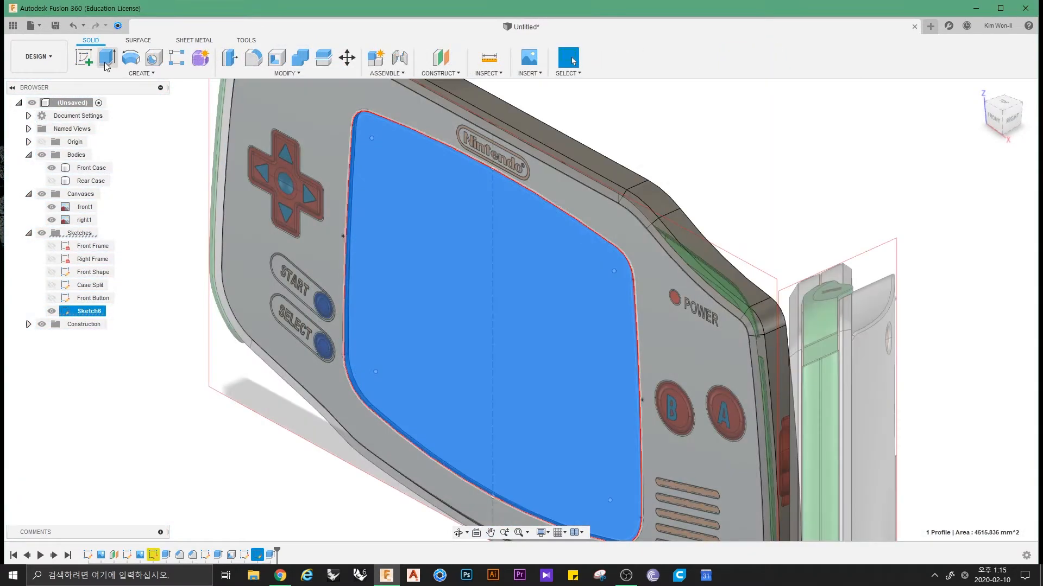
click(106, 64)
click(975, 300)
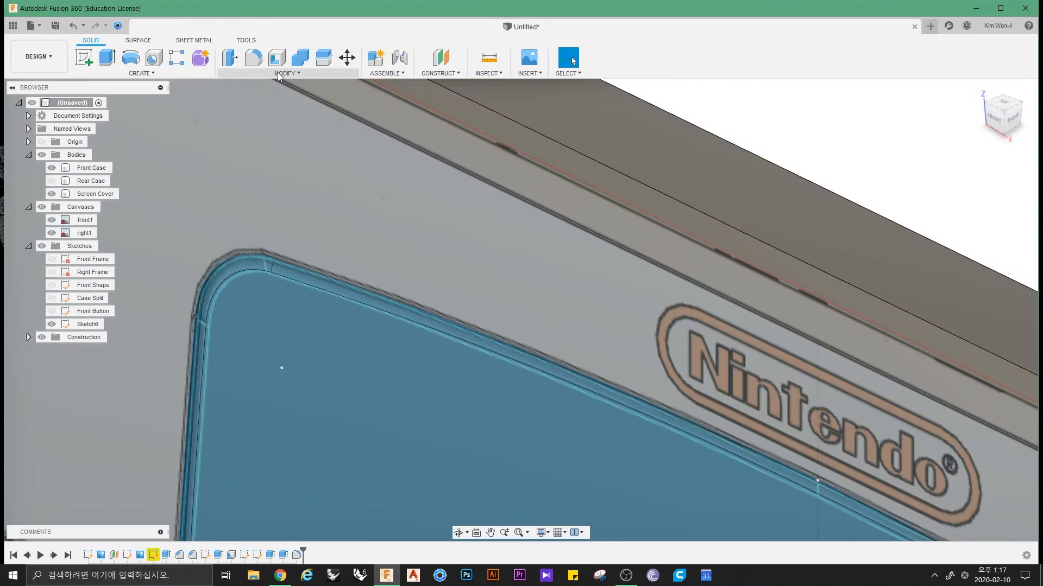
Step: Chamfer the front case edge around the screen opening with an equal-distance chamfer
click(286, 73)
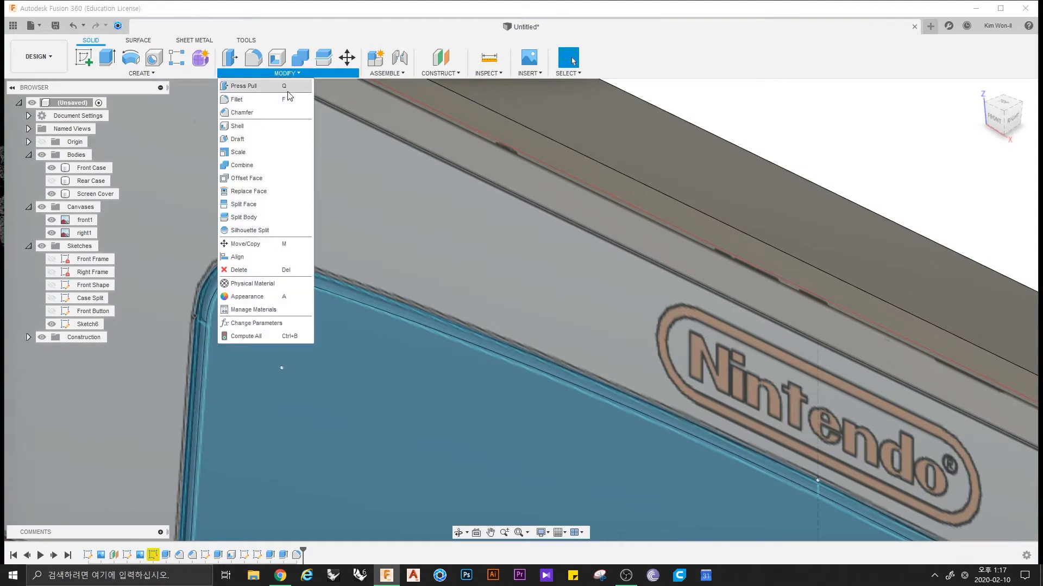
click(241, 112)
scroll(233, 246, up, 5)
click(184, 282)
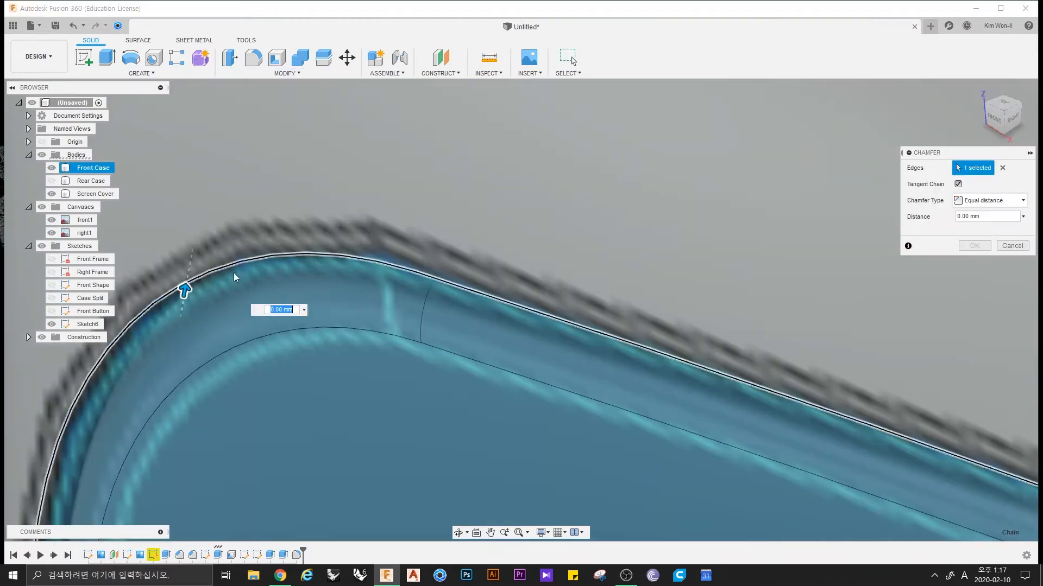
drag(185, 291, 187, 278)
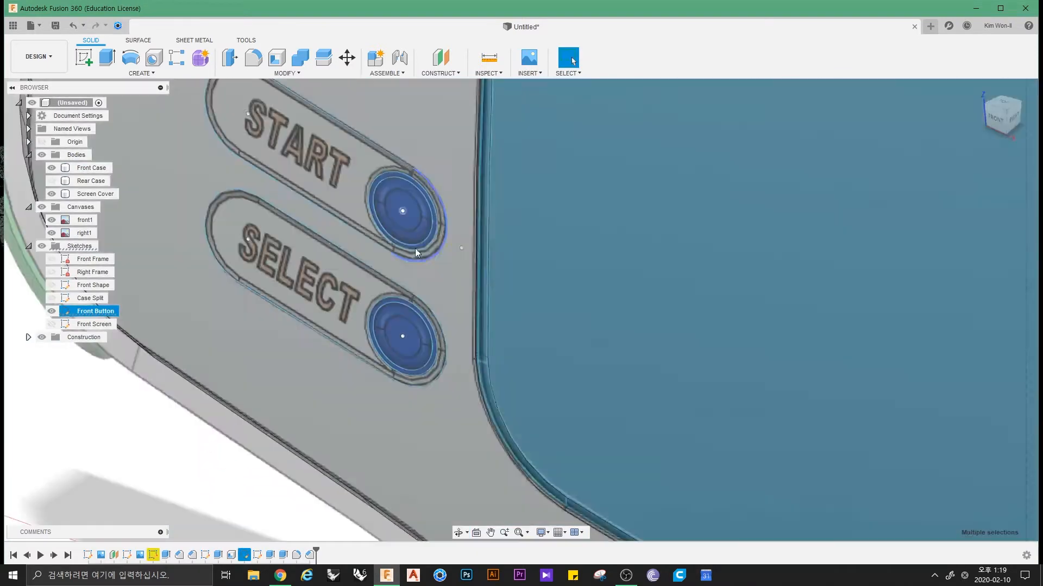
Step: Cut the D-pad, A, B, Start and Select button profiles through the front case with a symmetric extrusion
scroll(421, 245, up, 3)
click(468, 244)
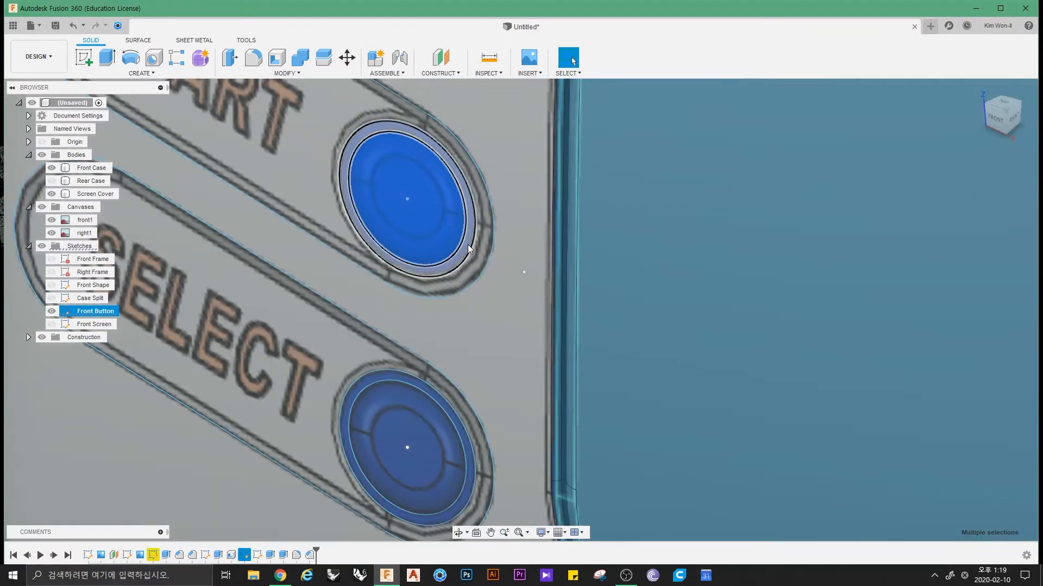
click(466, 484)
scroll(475, 379, down, 4)
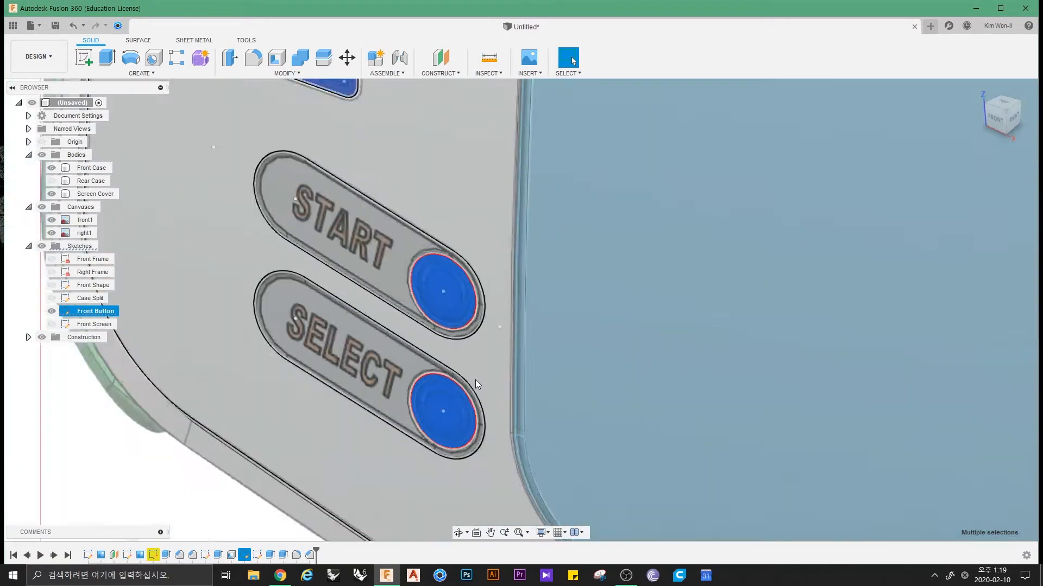
scroll(475, 382, down, 6)
key(e)
click(957, 241)
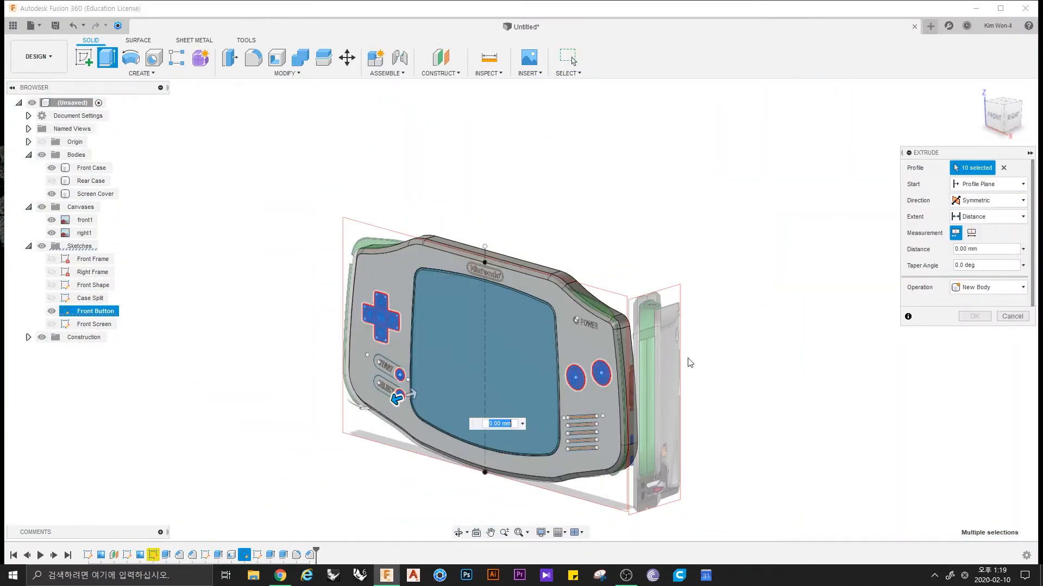
drag(396, 401, 373, 408)
shift+middle_drag(673, 298, 618, 332)
key(Return)
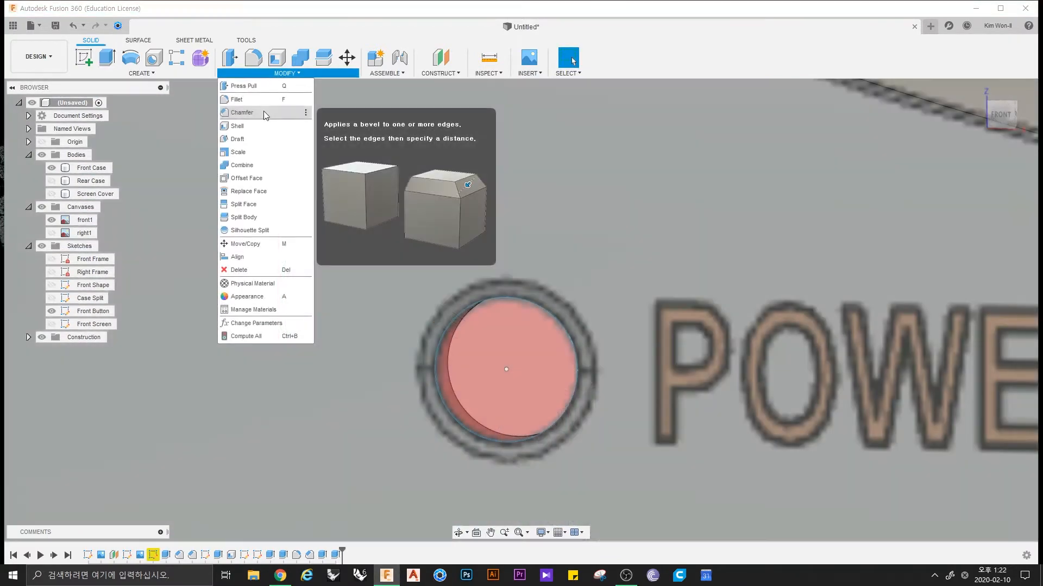
Step: Chamfer the front edge of the power LED hole by 0.25 mm
click(244, 112)
click(494, 274)
text(0.25)
key(Return)
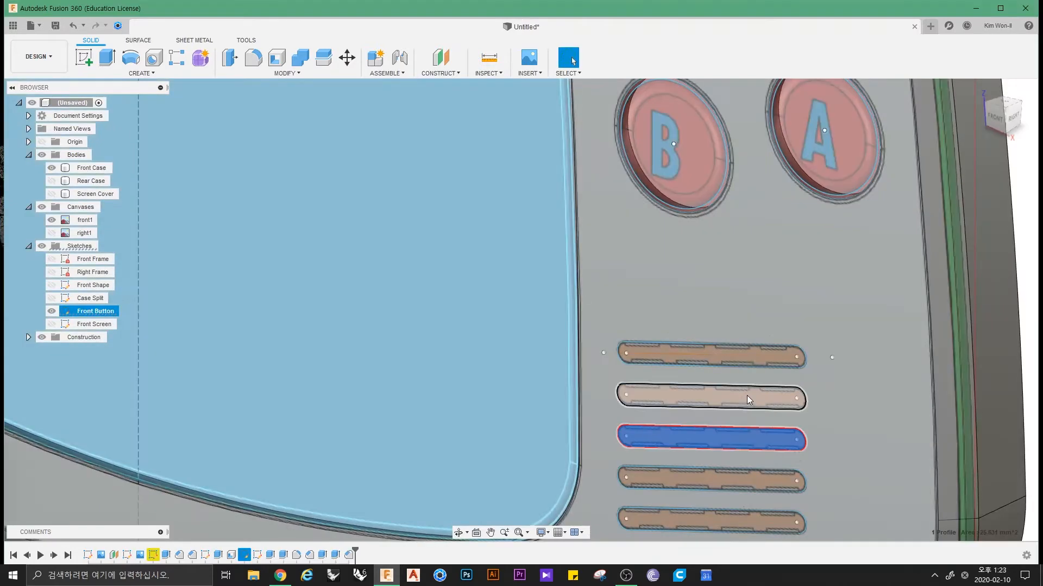
Step: Cut the five speaker slot profiles into the front case with a one-sided extrusion of about -14 mm
ctrl+click(748, 395)
ctrl+click(747, 363)
ctrl+click(753, 484)
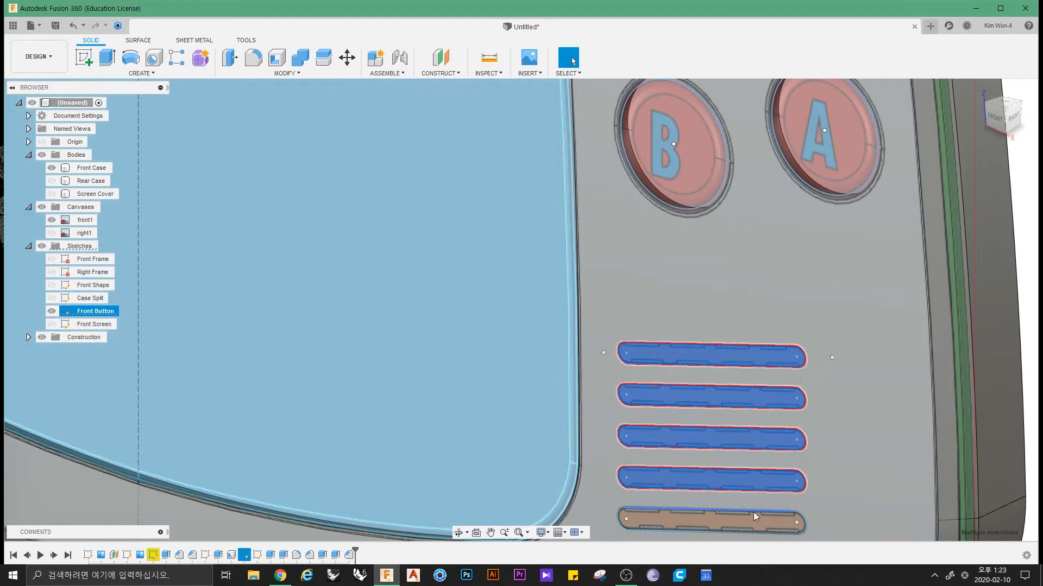
ctrl+click(753, 516)
scroll(733, 477, down, 3)
middle_drag(704, 460, 518, 388)
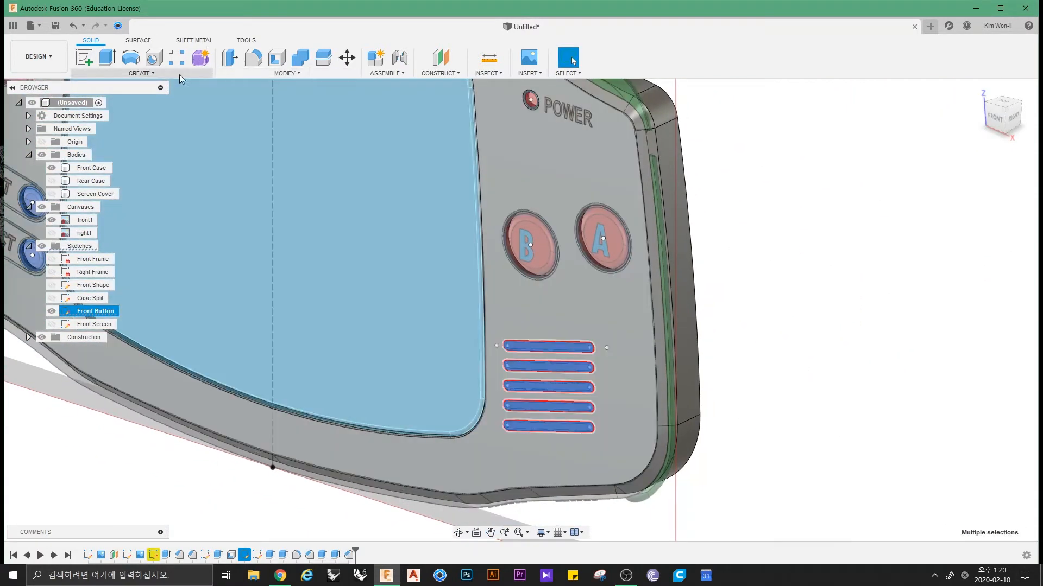
click(100, 57)
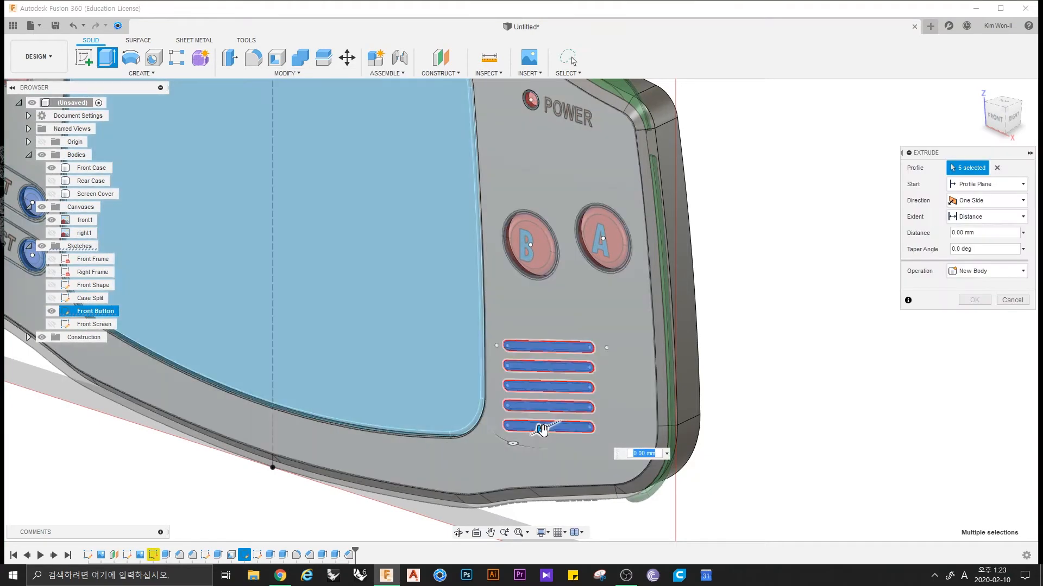
drag(542, 431, 623, 391)
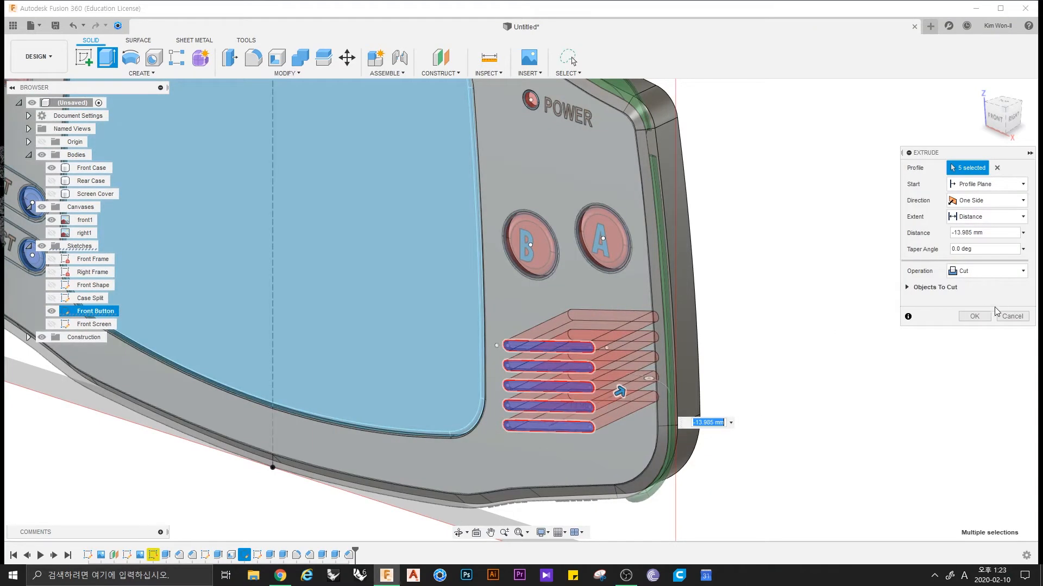
click(974, 300)
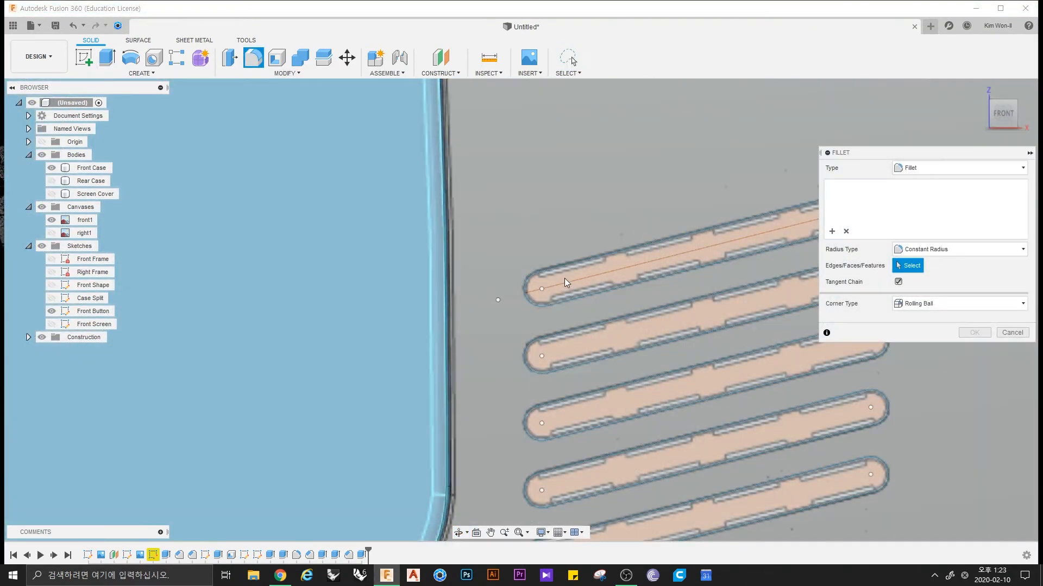
Step: Fillet the front edges of the five speaker slots with tangent chain selection
click(562, 266)
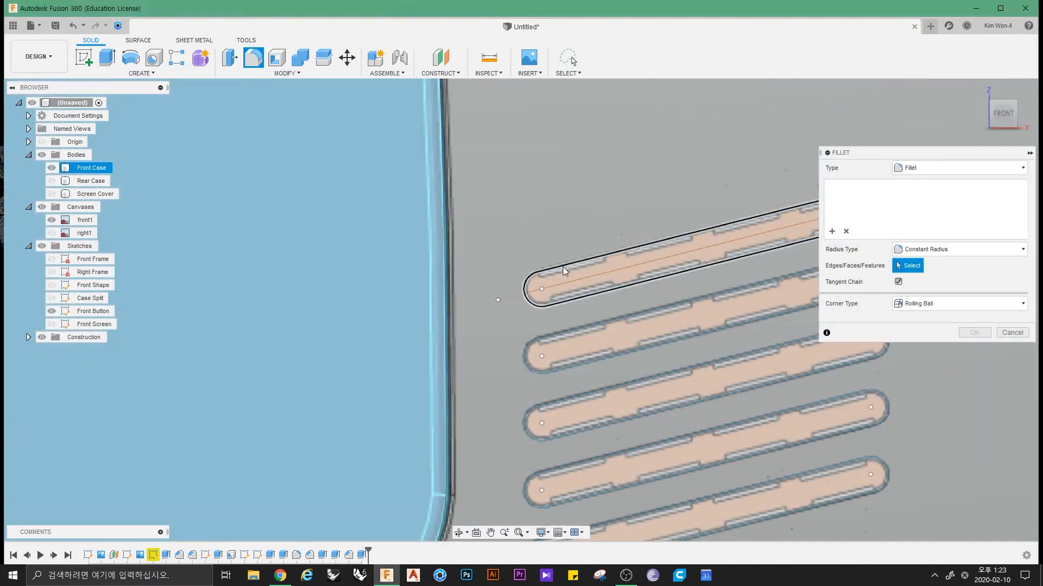
click(556, 337)
click(559, 404)
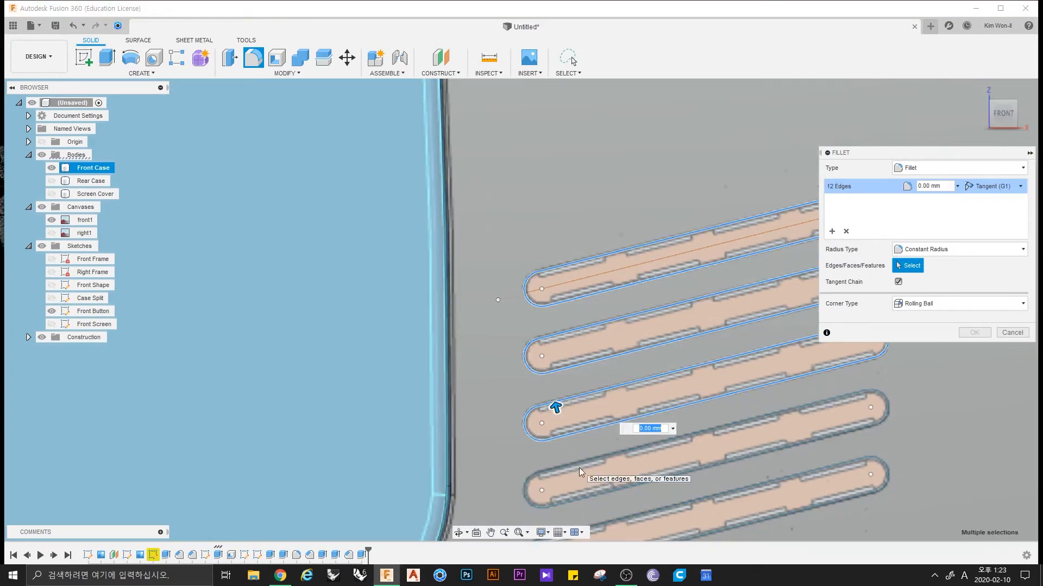
click(579, 468)
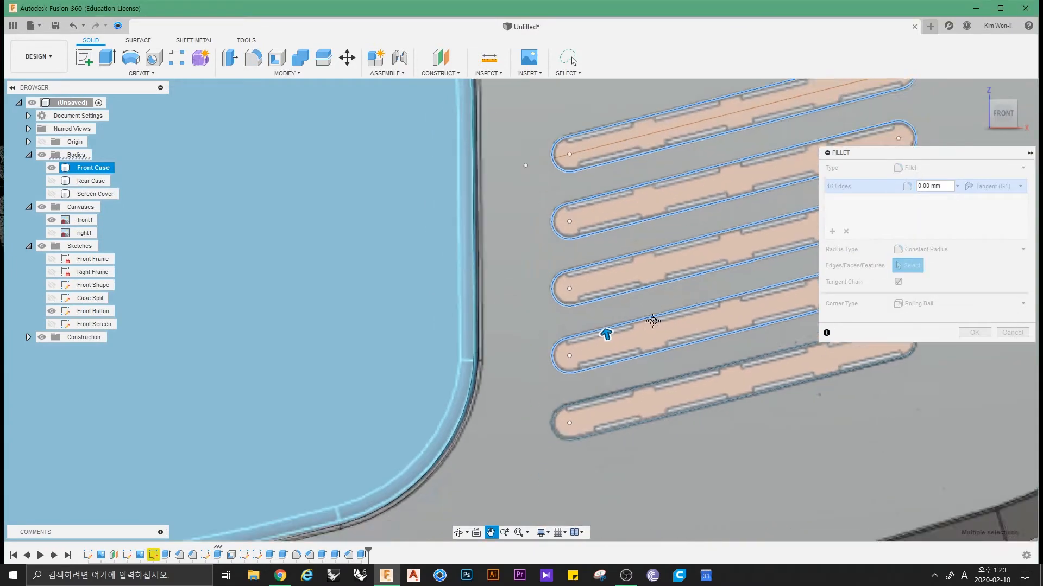
click(648, 381)
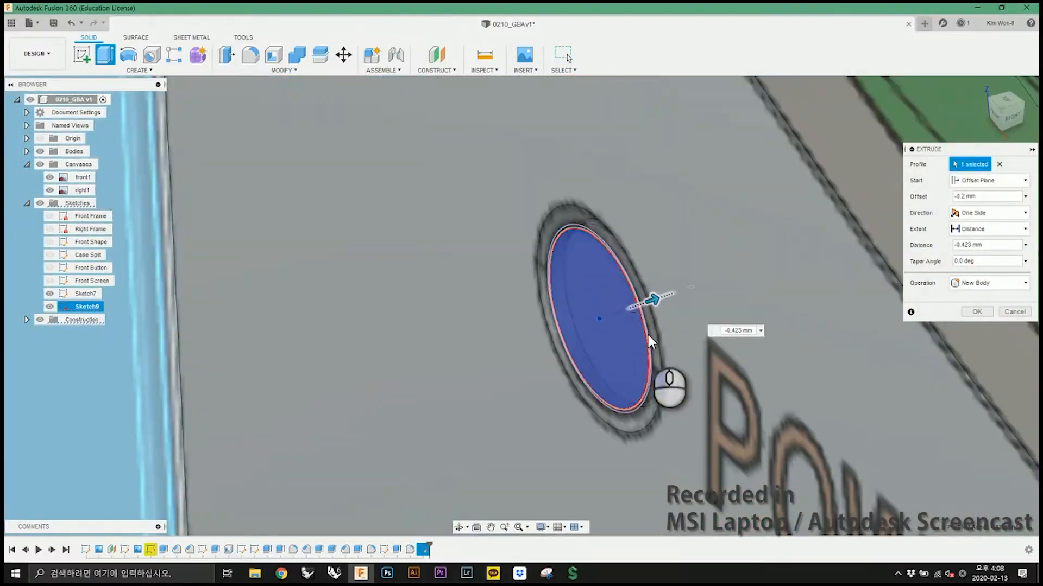
Step: Extrude the power LED profile as a new body from a -0.2 mm offset plane and fillet its front edge 0.1 mm
shift+middle_drag(649, 342, 712, 411)
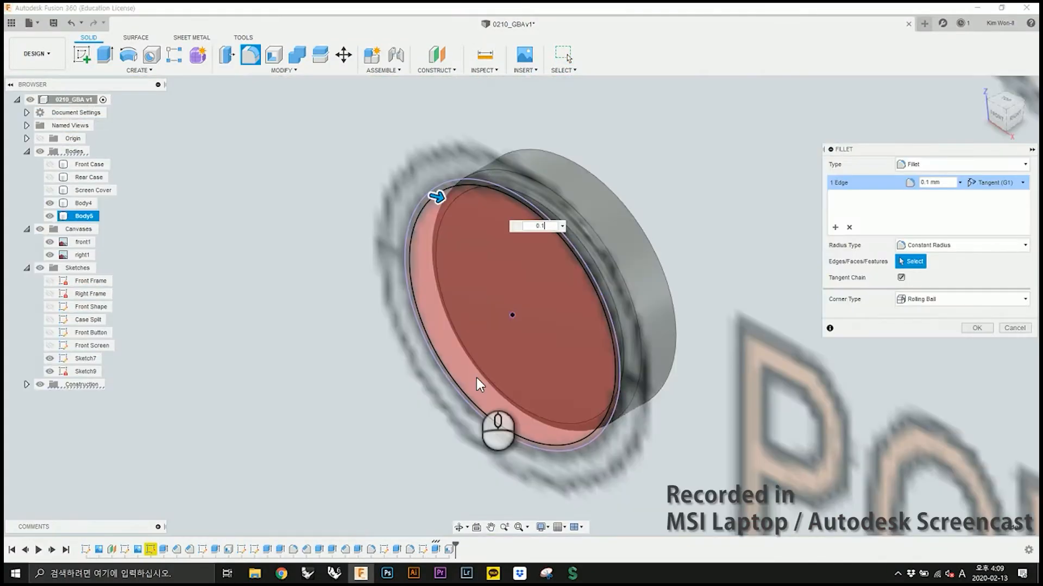
key(Return)
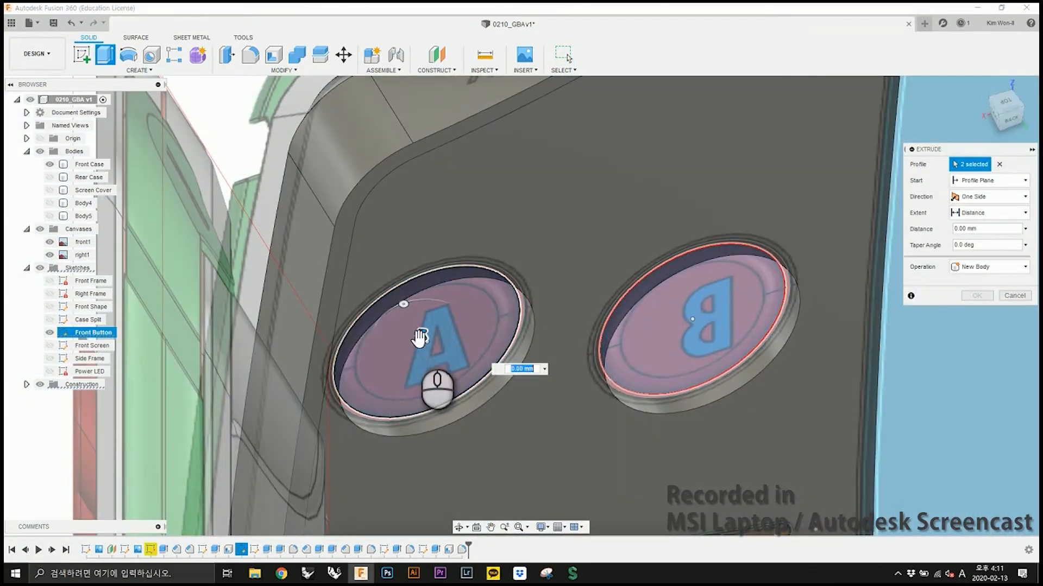
Step: Extrude the A and B button profiles -6 mm as new bodies and move both bodies forward out of the front case
drag(413, 348, 482, 410)
text(-6)
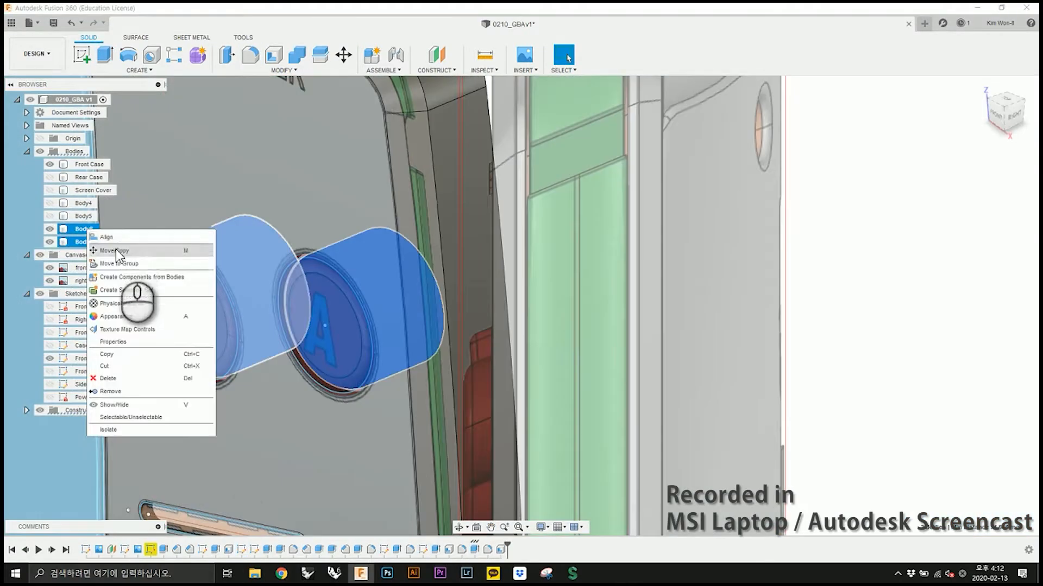
click(136, 282)
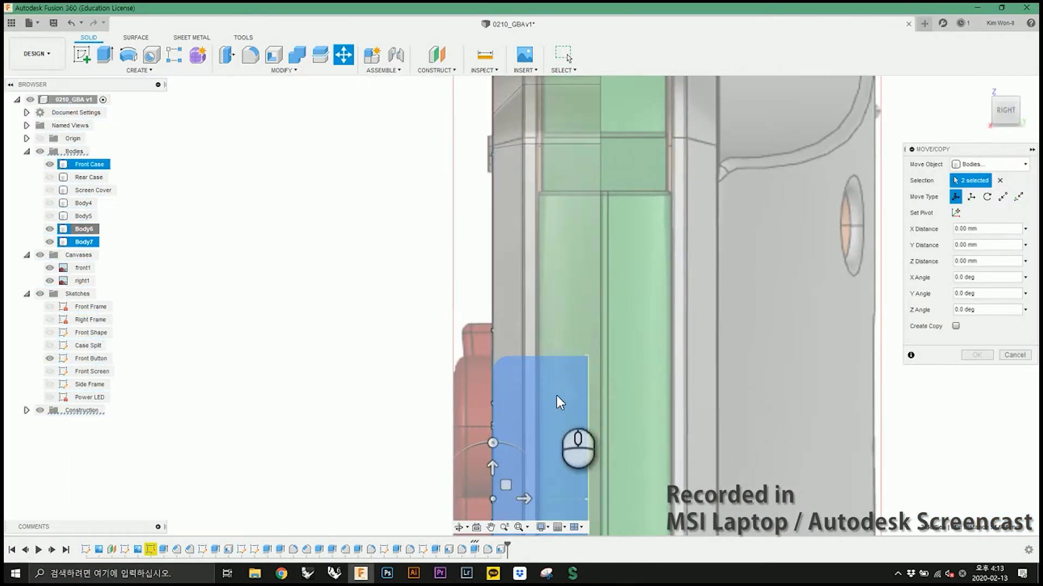
middle_drag(576, 434, 364, 192)
drag(430, 357, 395, 357)
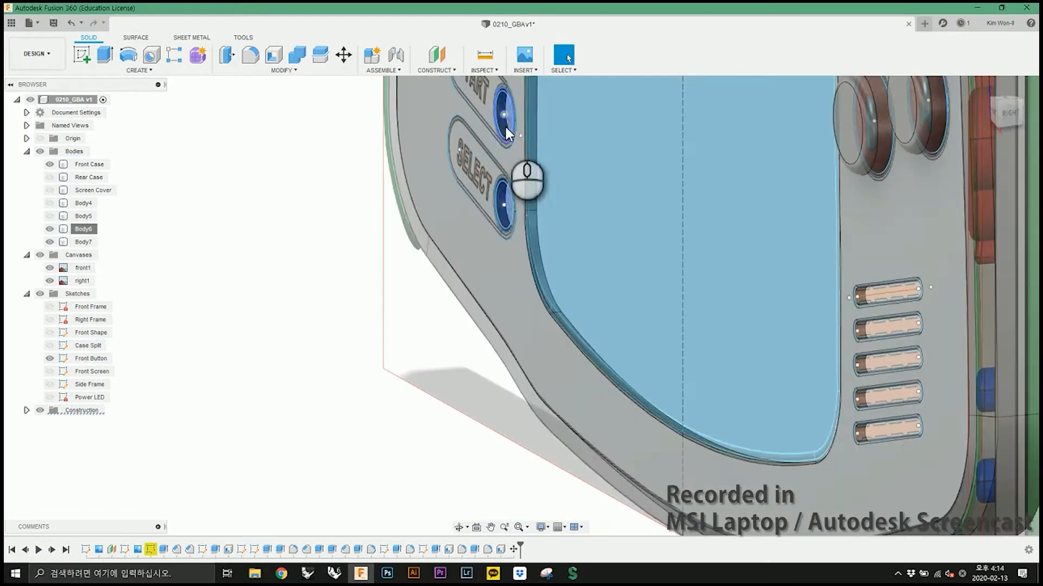
Step: Extrude the Start and Select button circles as new bodies and select their front faces for a fillet
scroll(516, 168, up, 5)
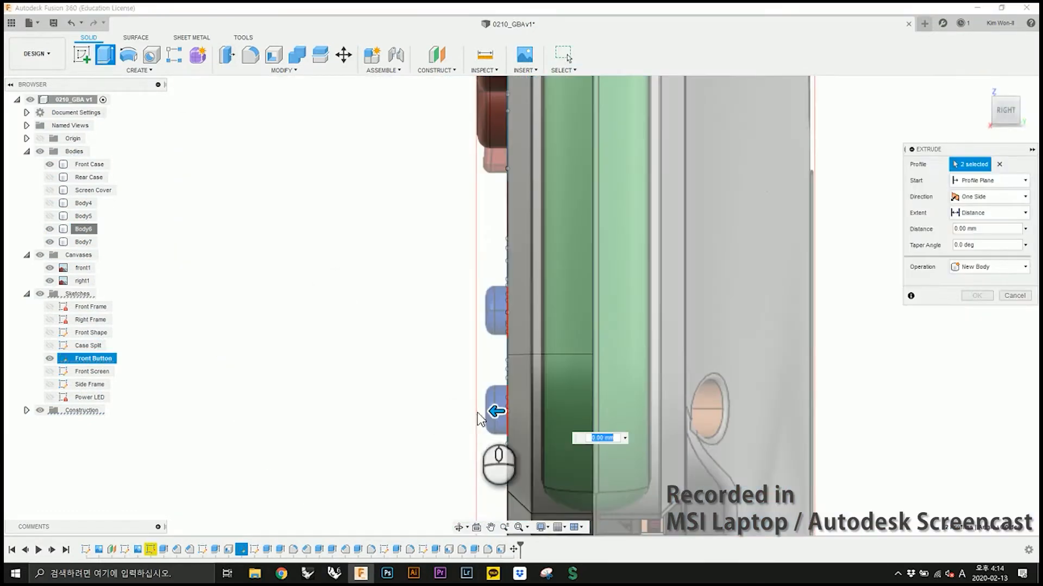
drag(478, 419, 624, 428)
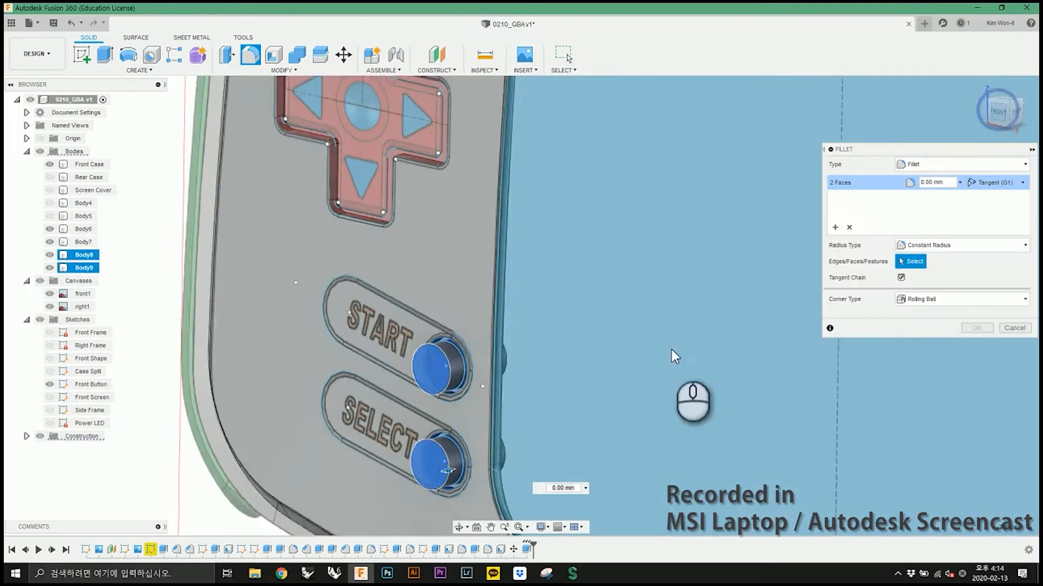
scroll(539, 415, up, 5)
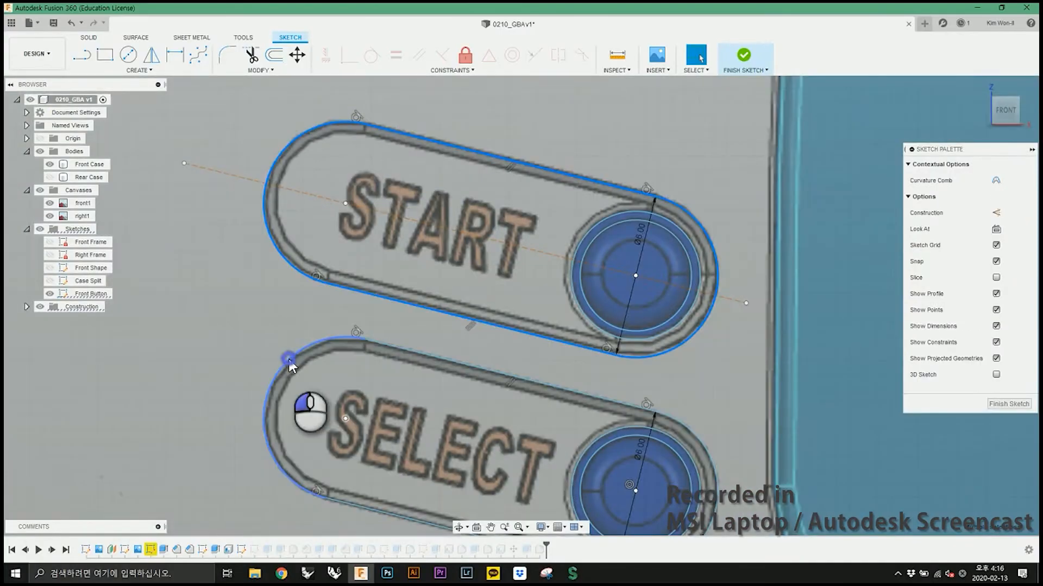
Step: Offset the slot outlines around START and SELECT by -0.4 mm in the Front Button sketch
shift+double_click(288, 360)
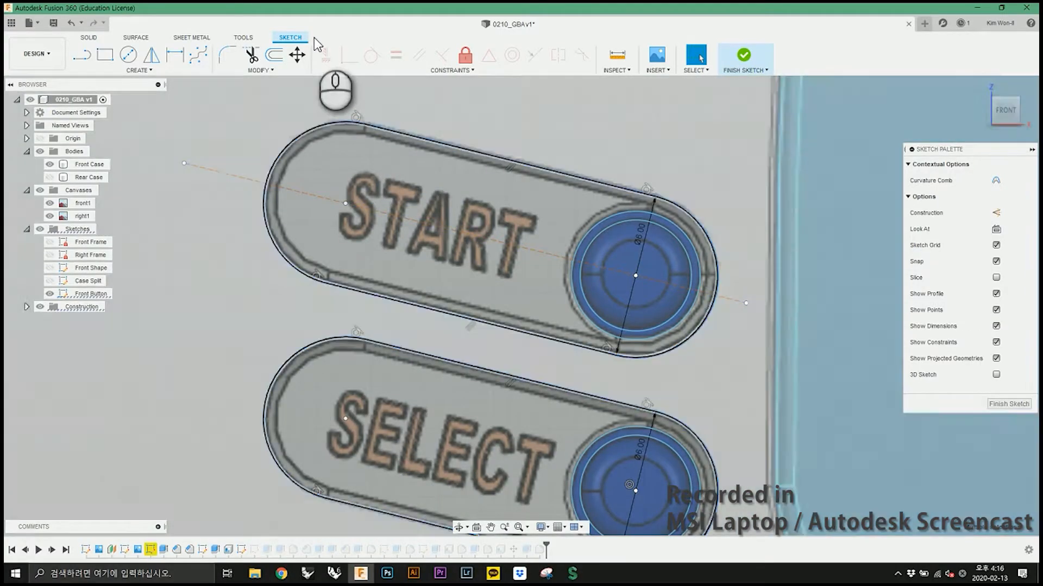
click(274, 55)
text(-0.4)
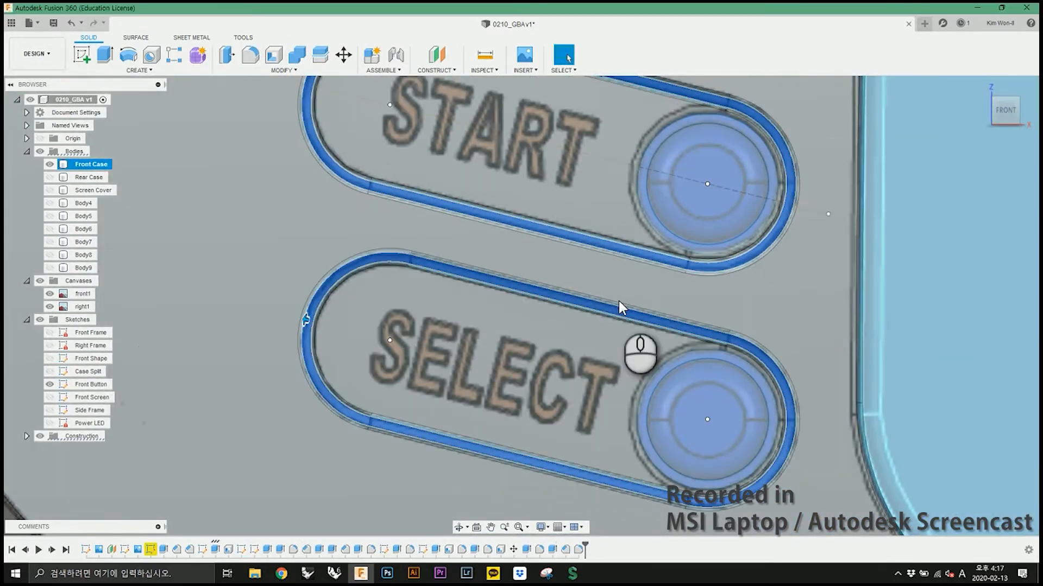
Step: Fillet the rims of the Start and Select button holes in the front case
click(669, 360)
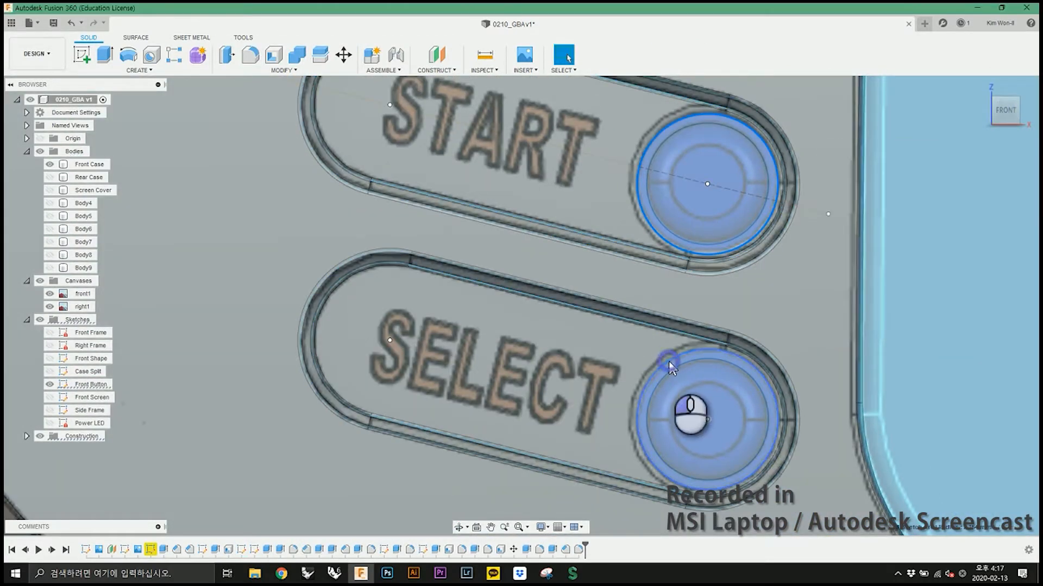
right_click(675, 353)
click(726, 386)
scroll(670, 370, up, 5)
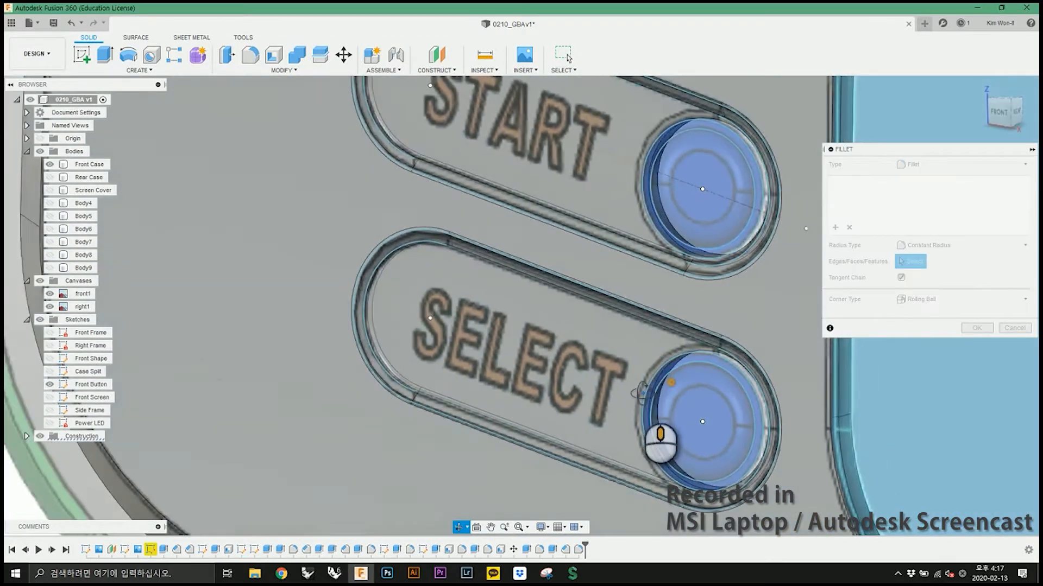
key(Escape)
scroll(600, 284, down, 10)
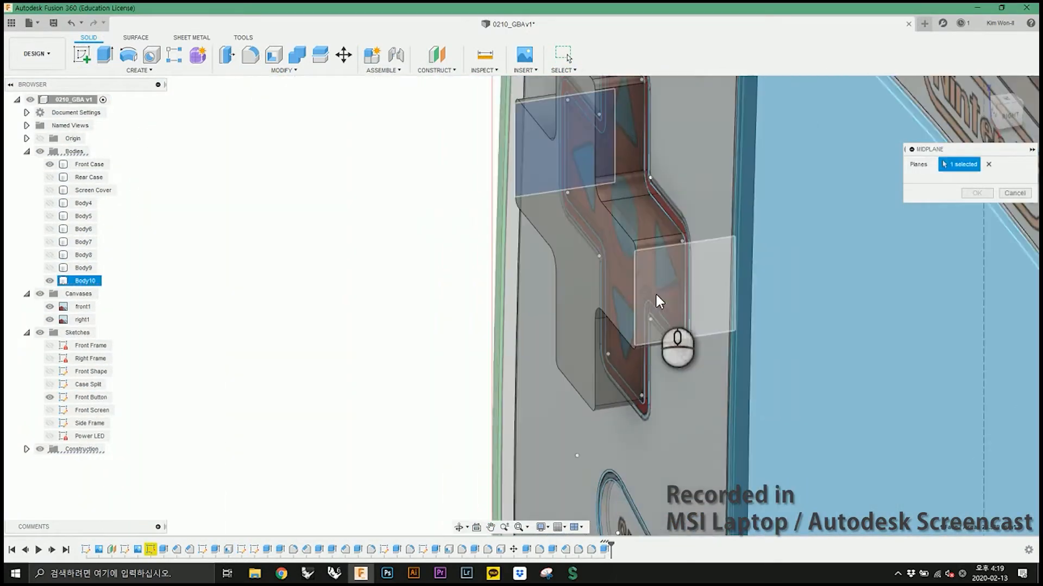
Step: Create a midplane between the outer faces of the D-pad body's left and right arms
click(657, 293)
shift+middle_drag(454, 296, 566, 293)
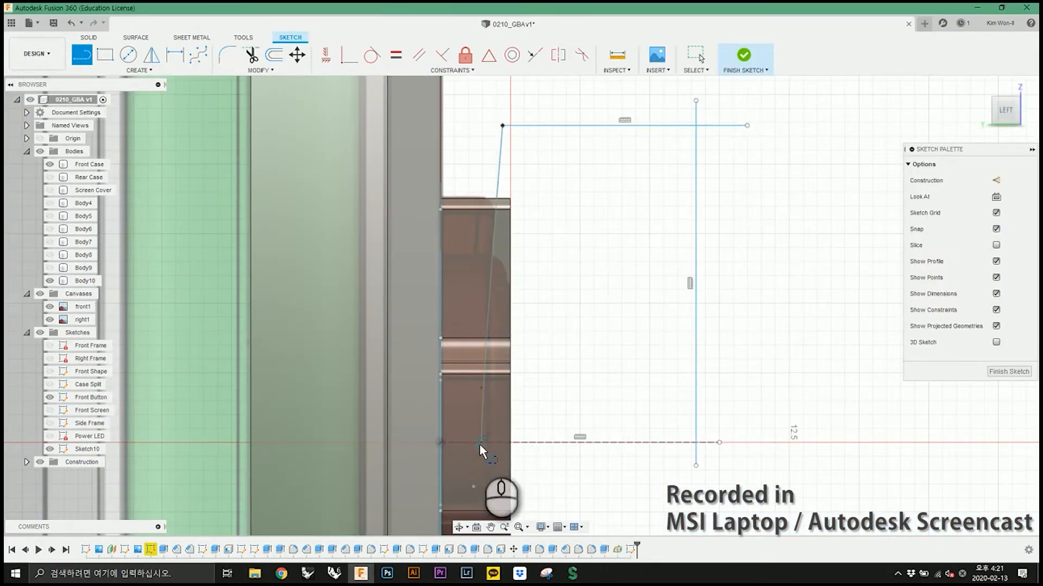
Step: Close the sketch profile in front of the D-pad with a horizontal line along its centre and trim the overhanging line ends
mouse_move(480, 446)
mouse_down()
mouse_move(768, 437)
mouse_move(667, 444)
mouse_up()
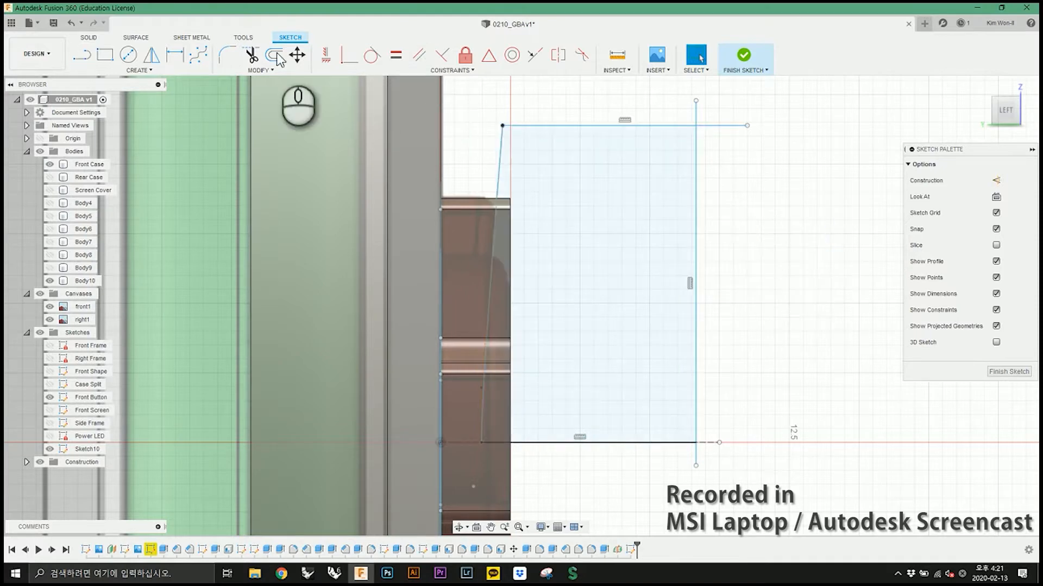
click(250, 54)
drag(717, 123, 673, 107)
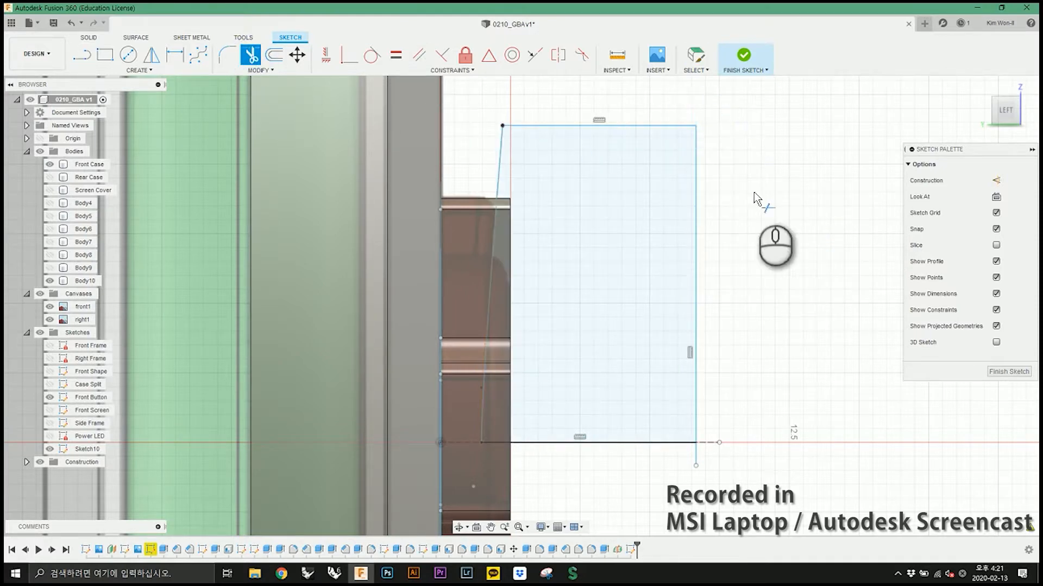
click(695, 456)
right_click(752, 299)
click(788, 301)
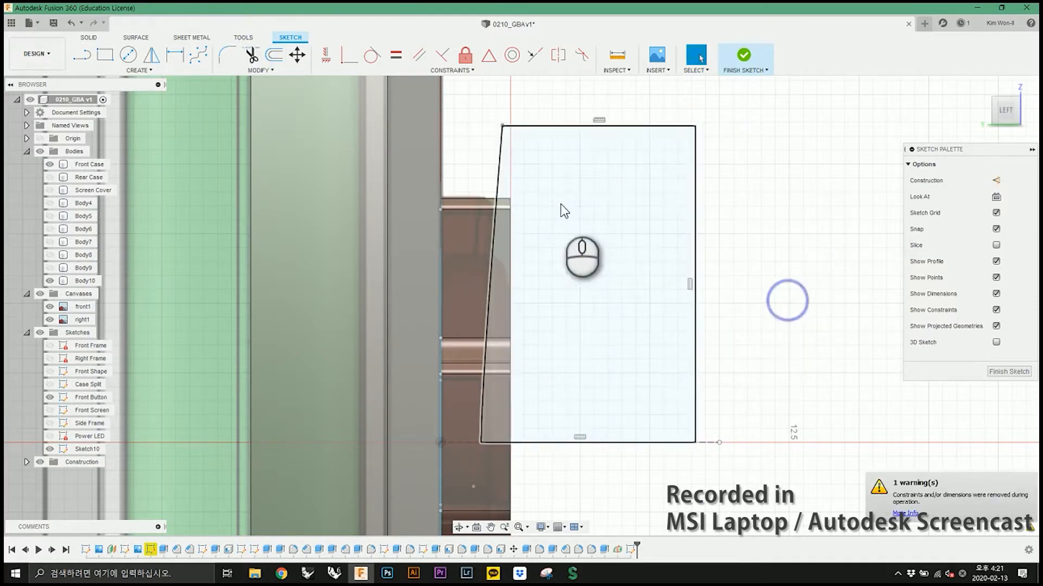
Step: Finish the sketch and revolve the closed profile about its horizontal lower line to cut the D-pad's front face
click(560, 203)
click(743, 55)
click(128, 54)
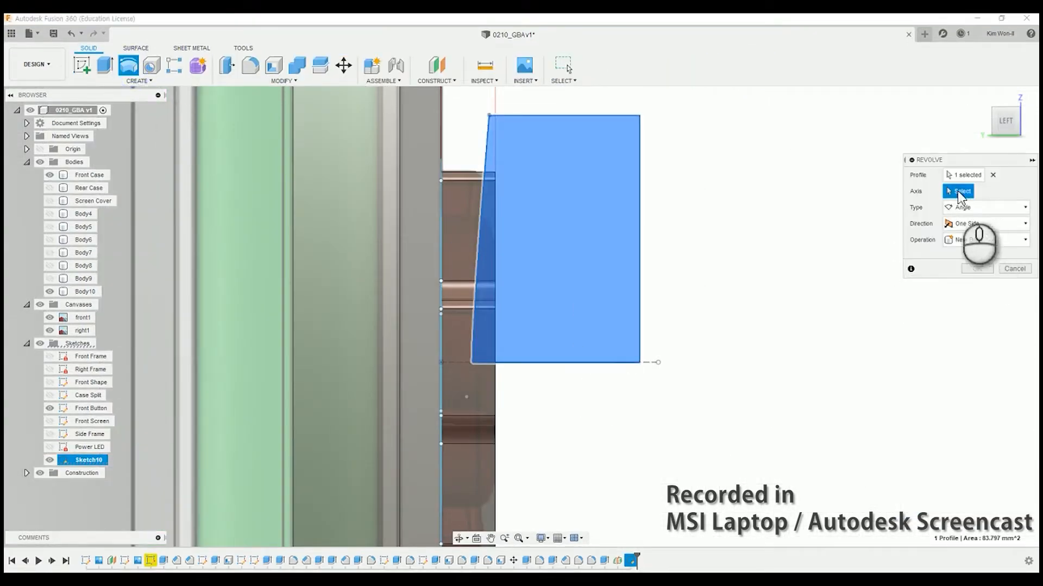
click(603, 363)
click(976, 301)
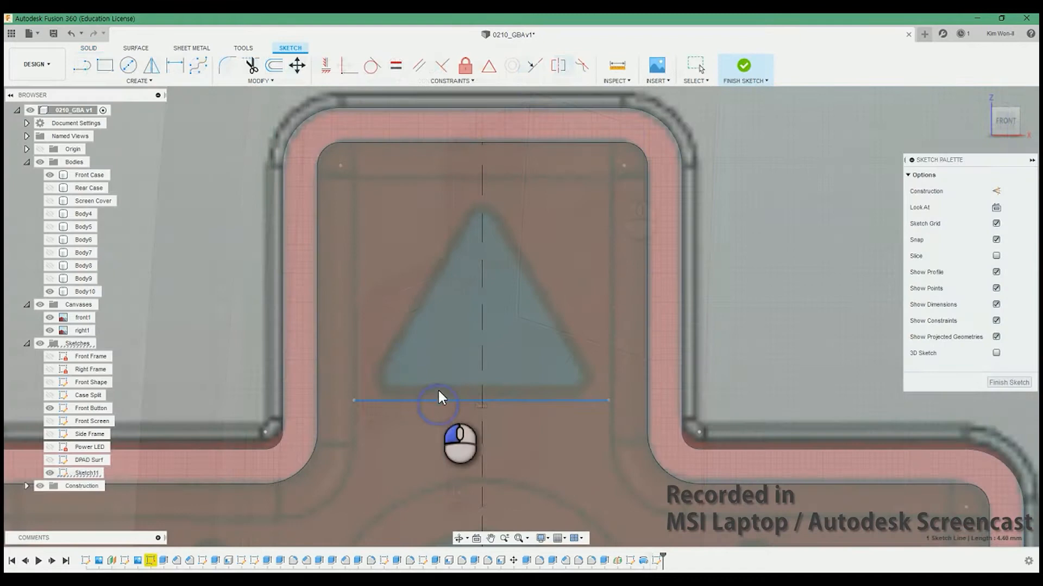
Step: Rotate the horizontal sketch line under the D-pad's up arrow by 60 degrees
key(m)
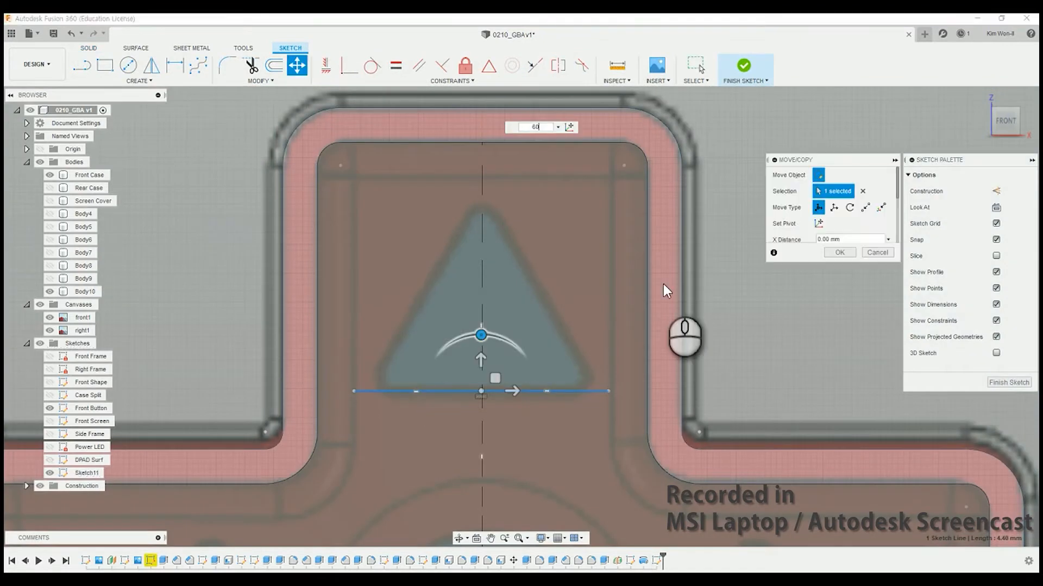
key(Return)
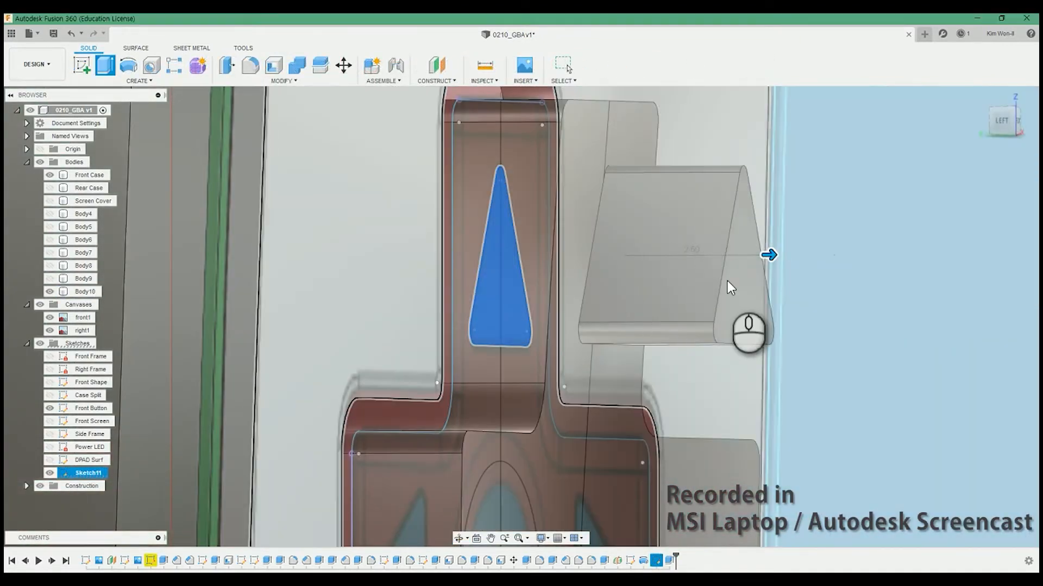
Step: Move the extruded triangular arrow body 0.5 mm along Y into the D-pad's upper arm
click(727, 282)
key(m)
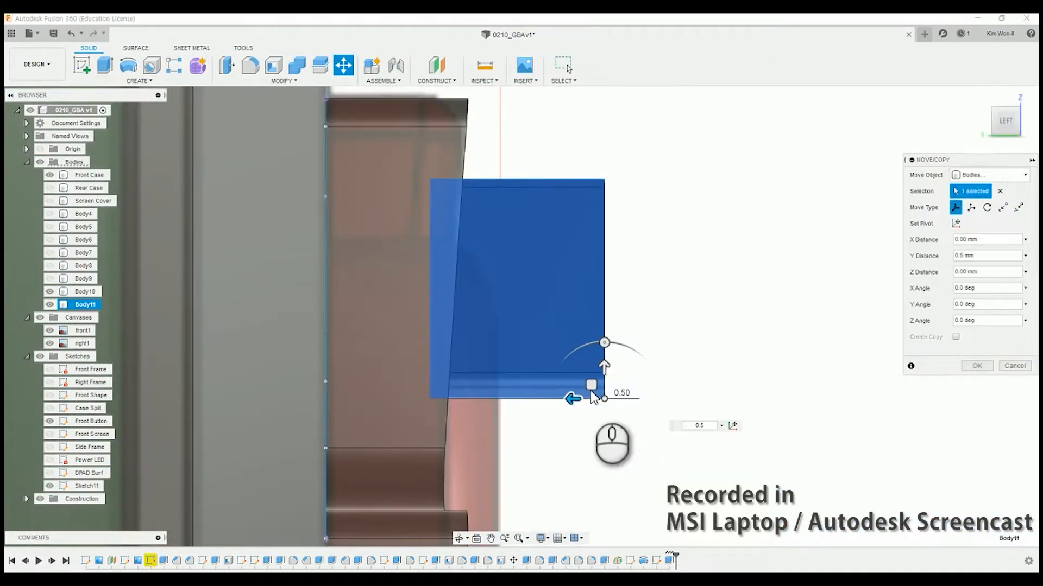
key(Return)
Step: Cut the triangular arrow body with the D-pad body, keeping the tool body, and start moving the remaining piece
click(291, 65)
click(556, 260)
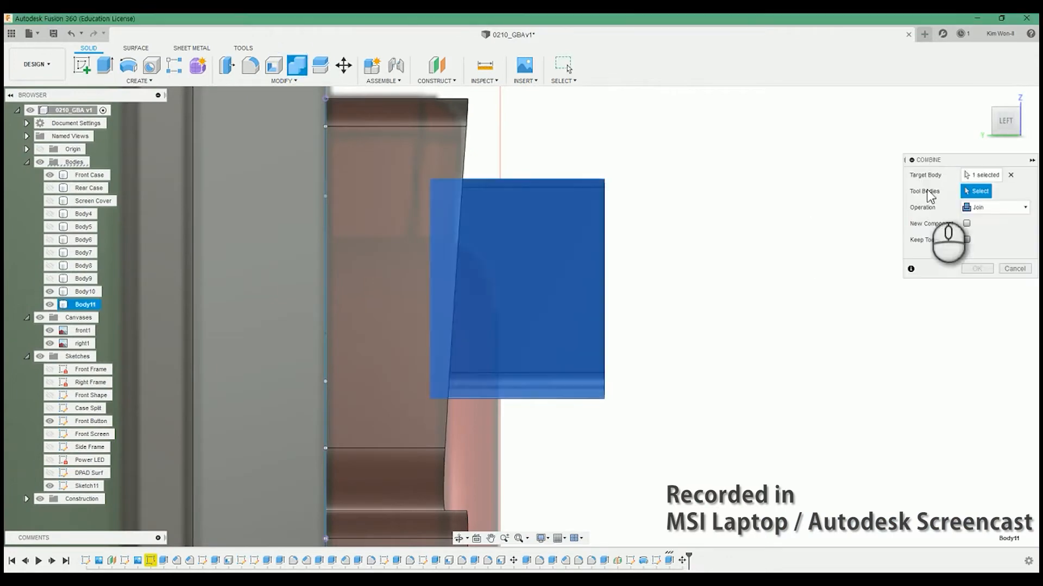
click(451, 162)
click(976, 268)
key(m)
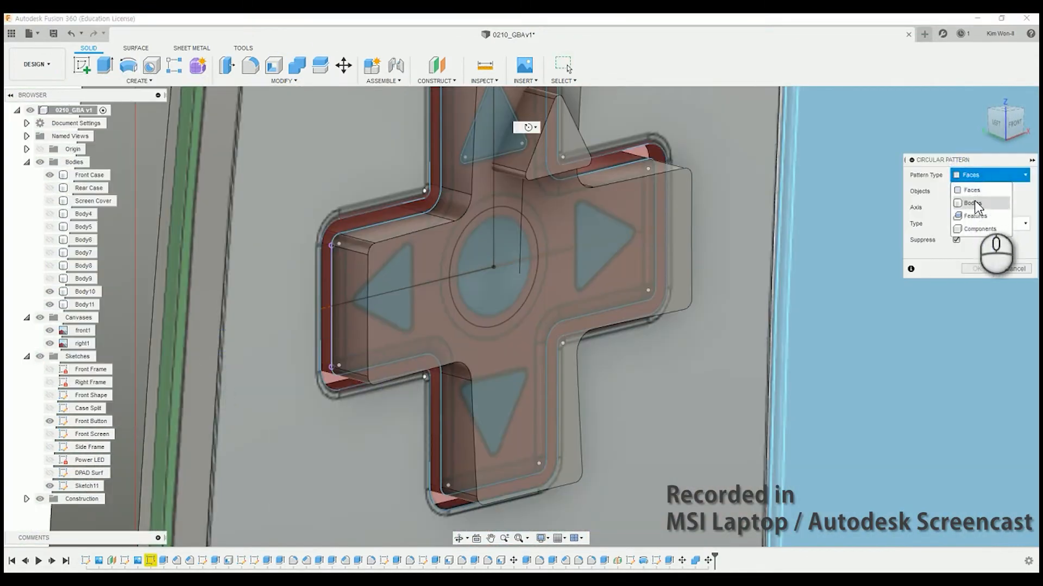
Step: Pattern the triangular arrow body circularly around the D-pad's centre circle with a quantity of 4
middle_drag(548, 162, 535, 340)
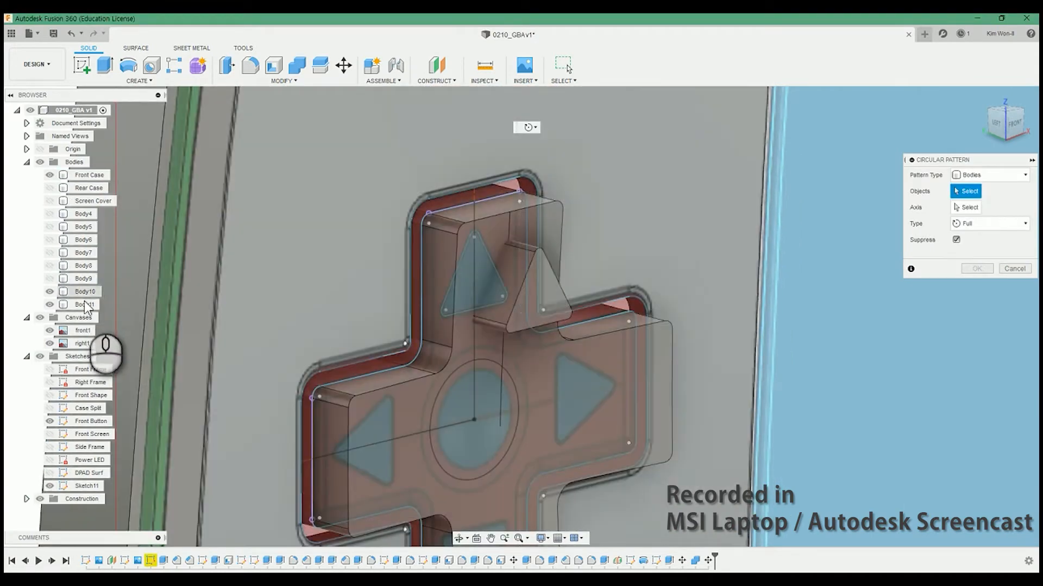
click(85, 305)
click(959, 208)
click(486, 364)
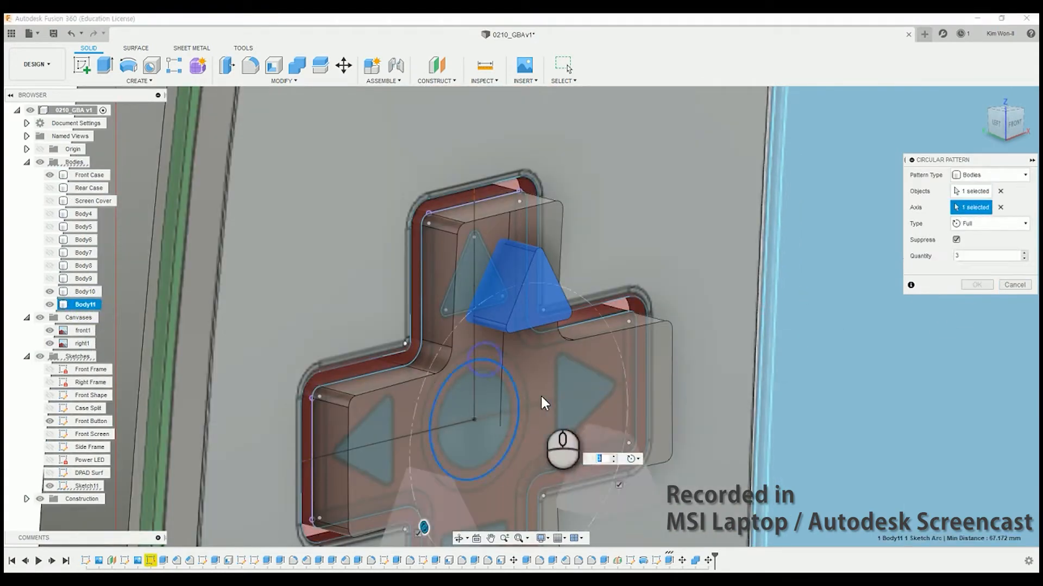
scroll(648, 288, down, 3)
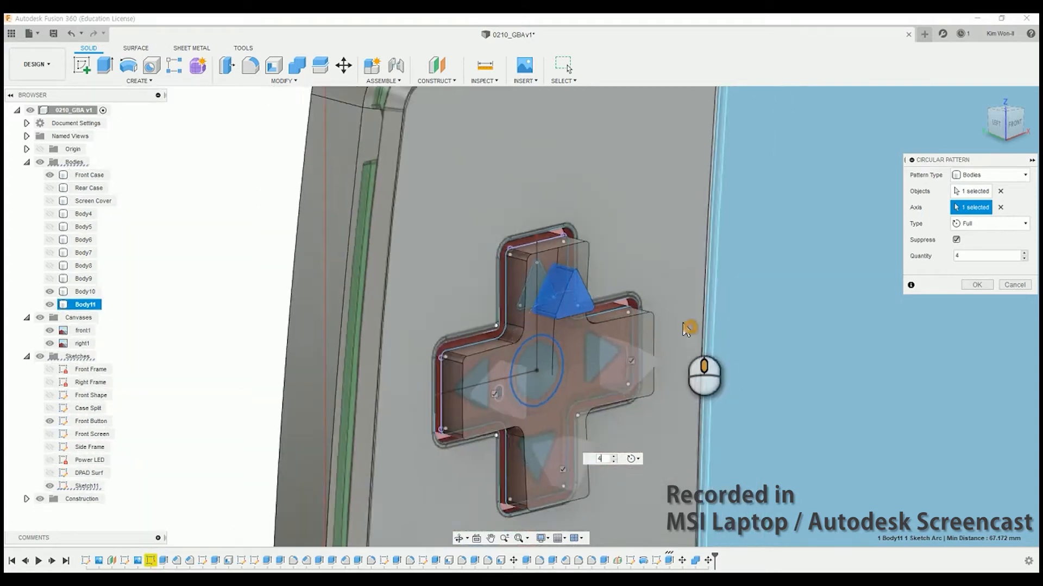
key(Return)
Step: Cut the four triangular arrow bodies out of the D-pad body without keeping the tool bodies
key(shift+c)
shift+middle_drag(546, 360, 562, 364)
scroll(600, 358, up, 2)
click(574, 347)
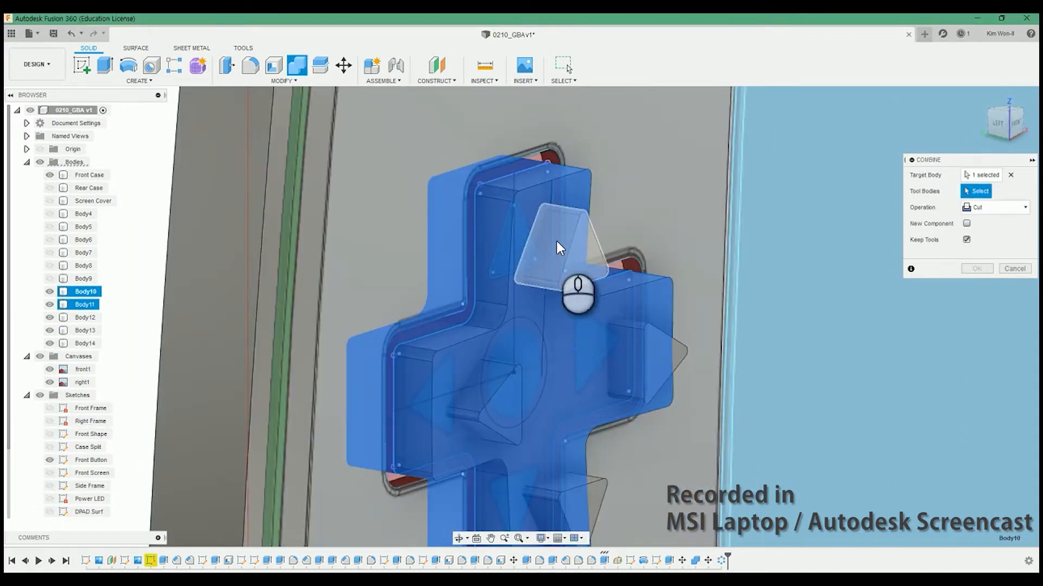
click(477, 421)
click(577, 506)
click(668, 359)
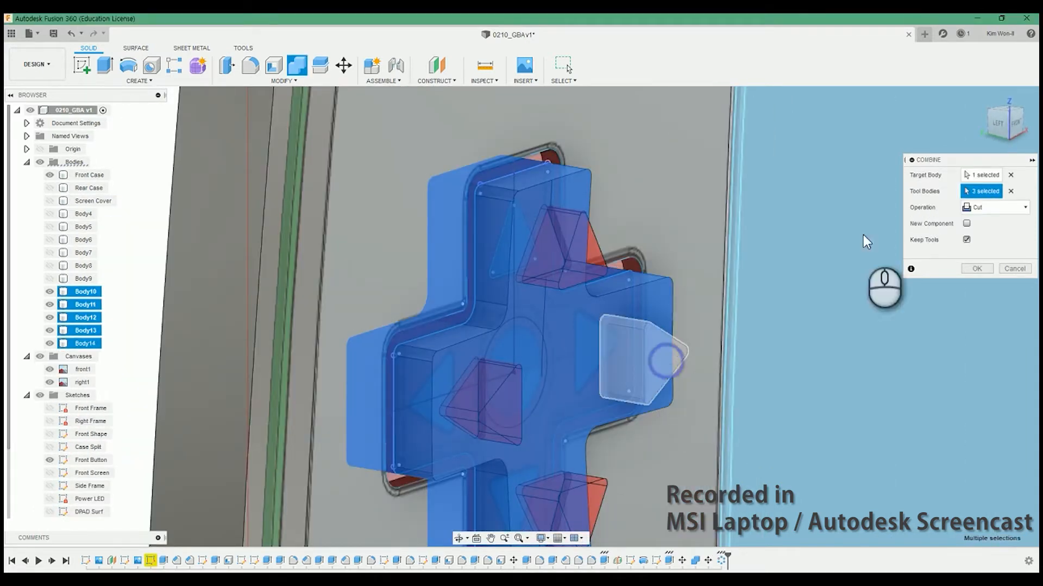
click(967, 240)
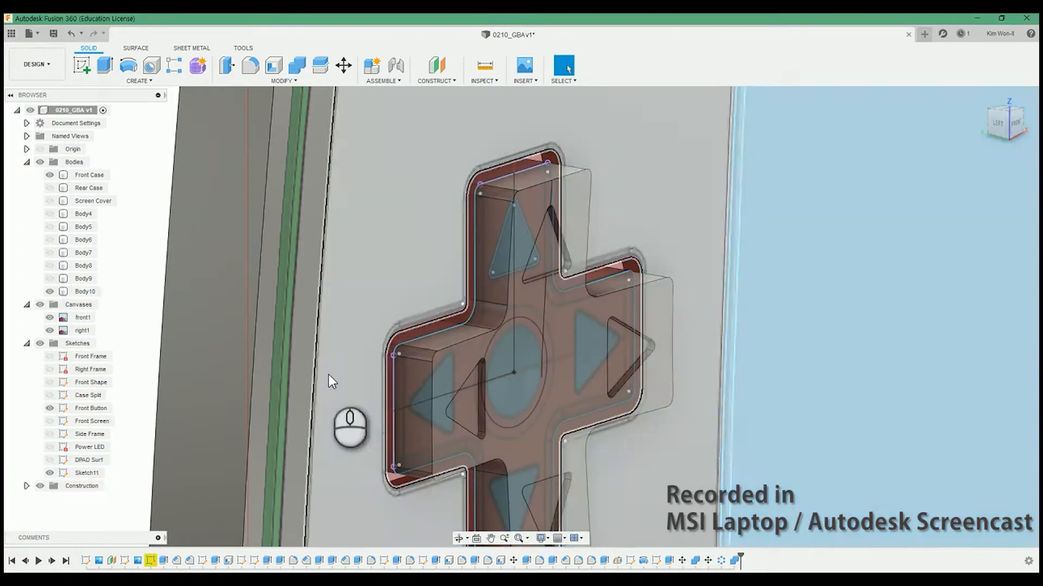
Step: Fillet the edges of the triangular arrow recesses in the D-pad with a 0.2 mm radius
scroll(554, 311, up, 2)
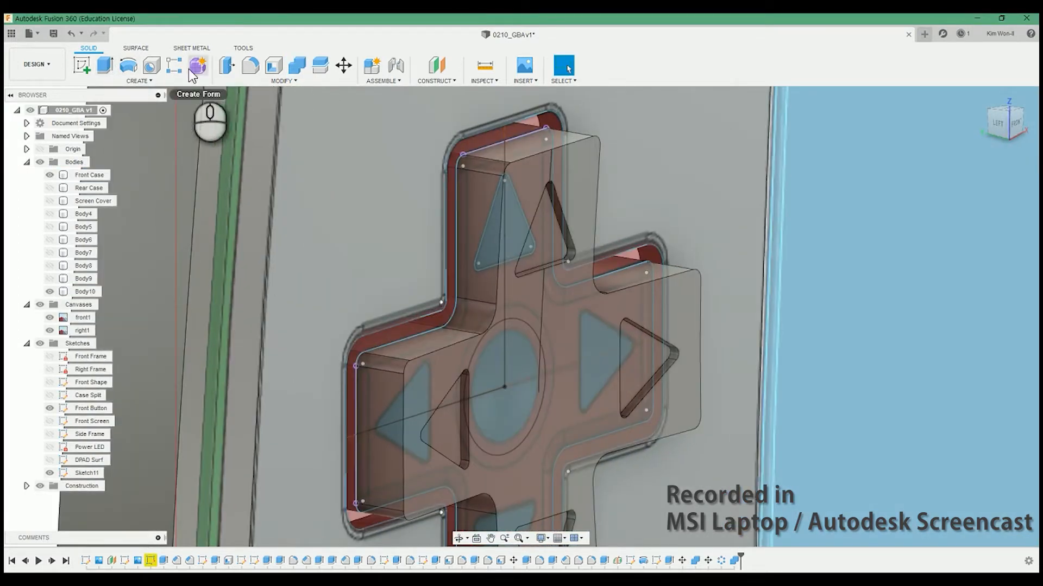
click(254, 69)
click(546, 187)
click(672, 355)
click(465, 412)
scroll(521, 499, up, 3)
click(607, 480)
text(0.2)
key(Return)
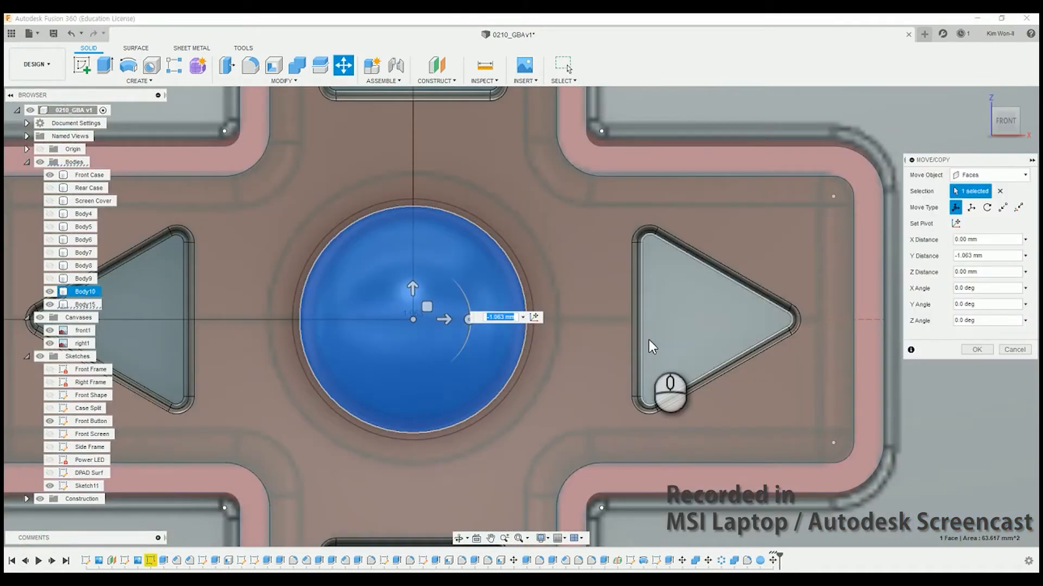
Step: Move the sphere at the D-pad's centre -1.063 mm along Y and cut it out of the D-pad body
key(Return)
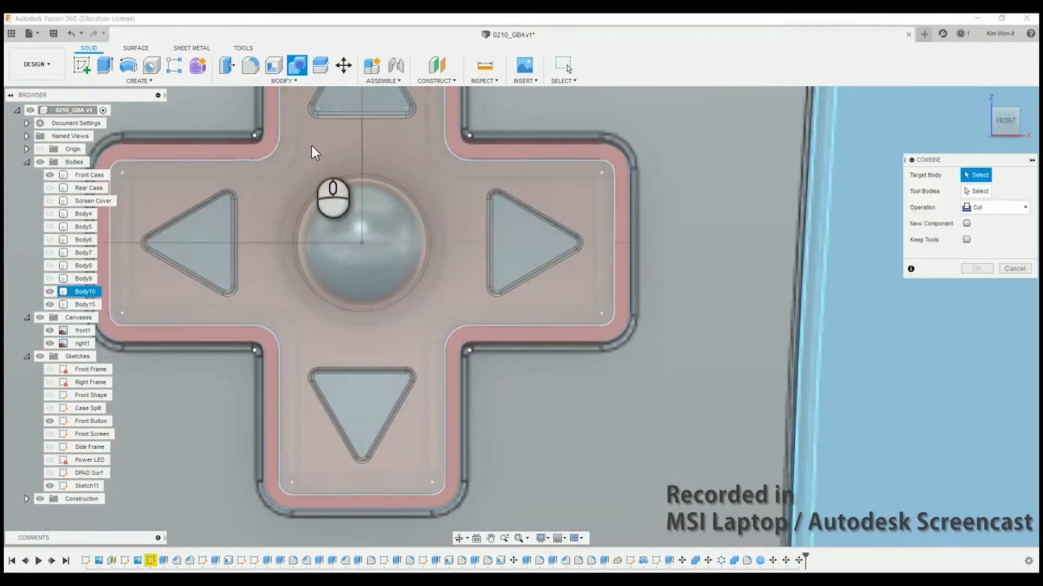
click(355, 245)
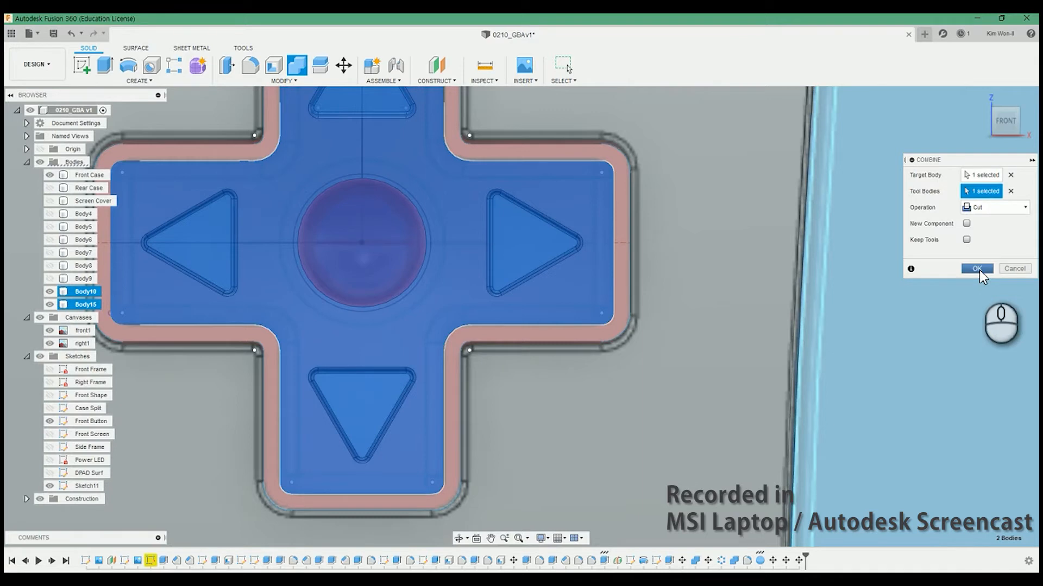
click(976, 269)
Step: Fillet the rim of the spherical recess at the D-pad's centre with a 0.8 mm radius
shift+middle_drag(464, 291, 456, 315)
scroll(466, 244, up, 5)
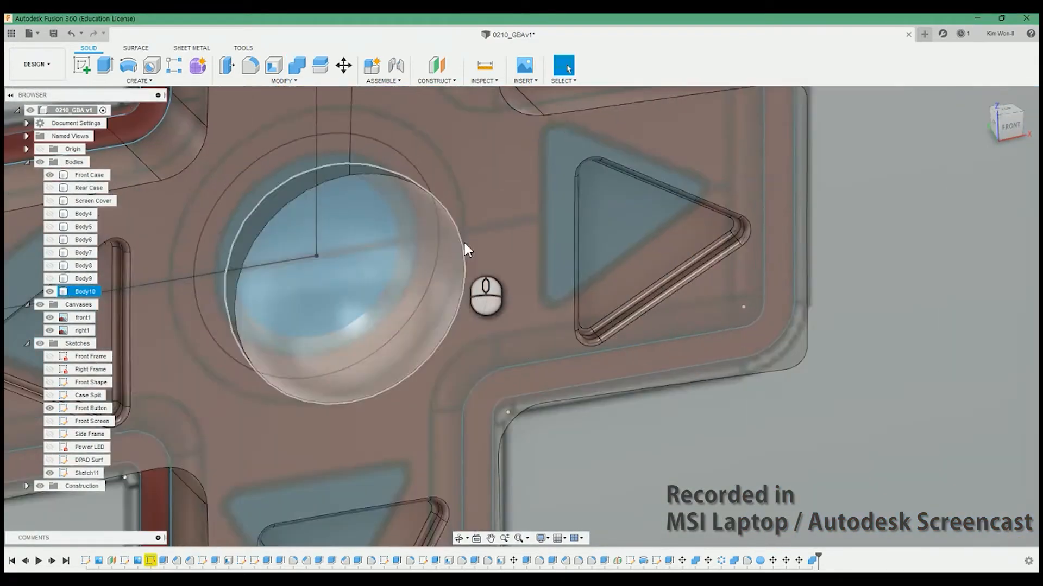
click(251, 65)
click(376, 173)
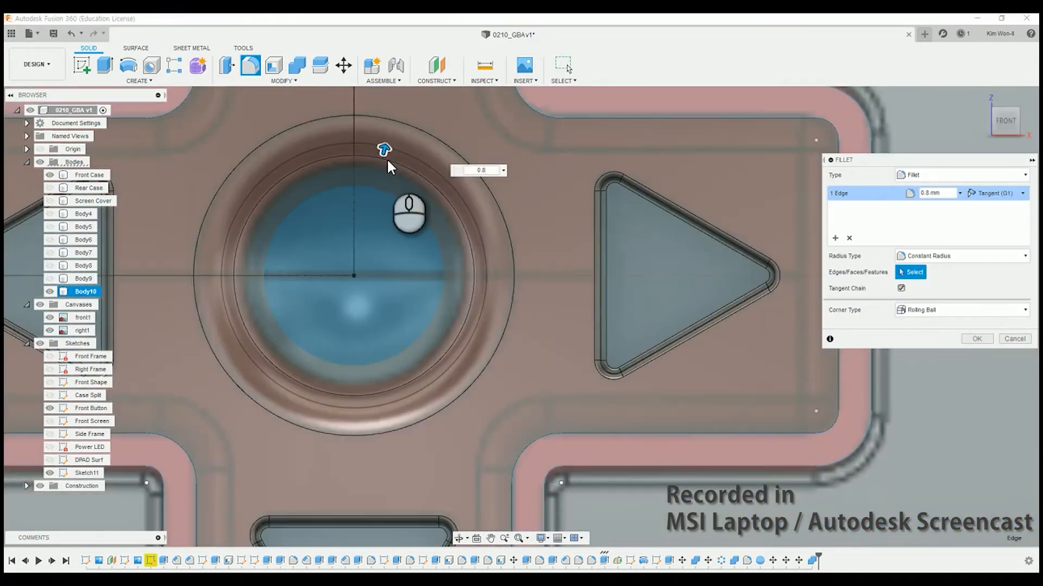
key(Escape)
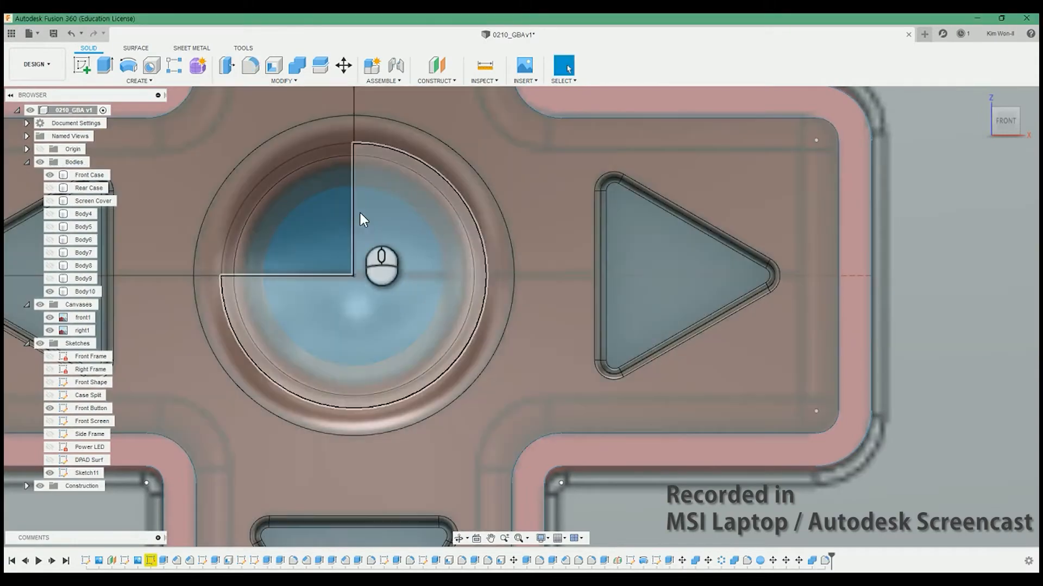
shift+middle_drag(359, 210, 376, 239)
scroll(403, 226, down, 5)
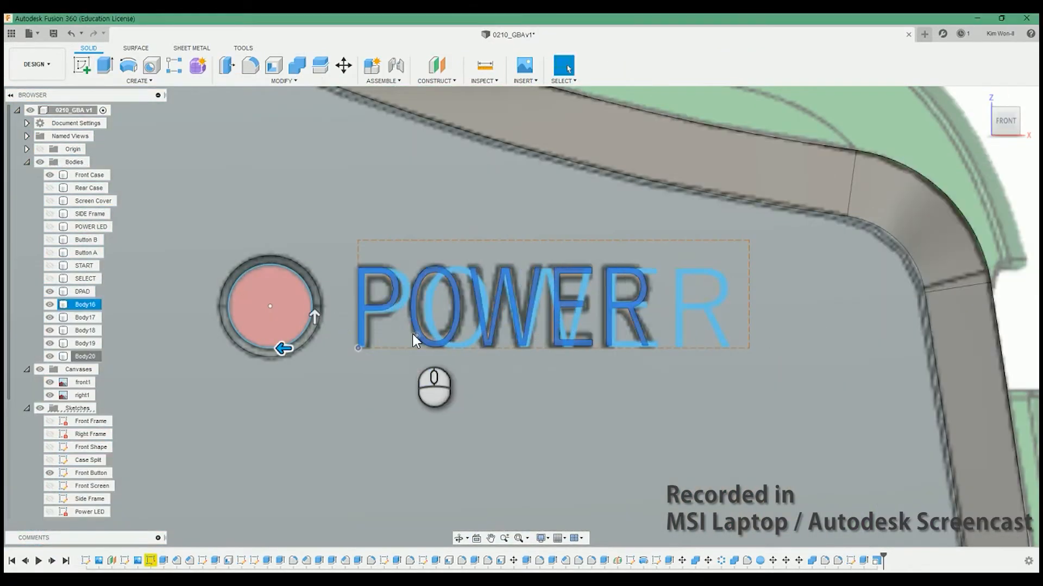
Step: Join the five extruded POWER letter bodies to the front case
click(300, 66)
click(812, 247)
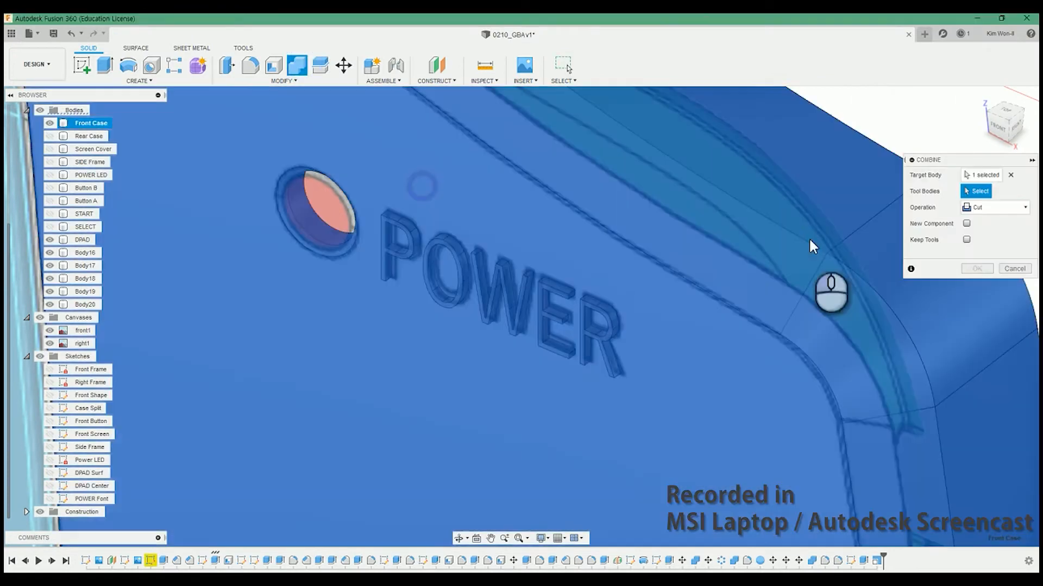
click(419, 275)
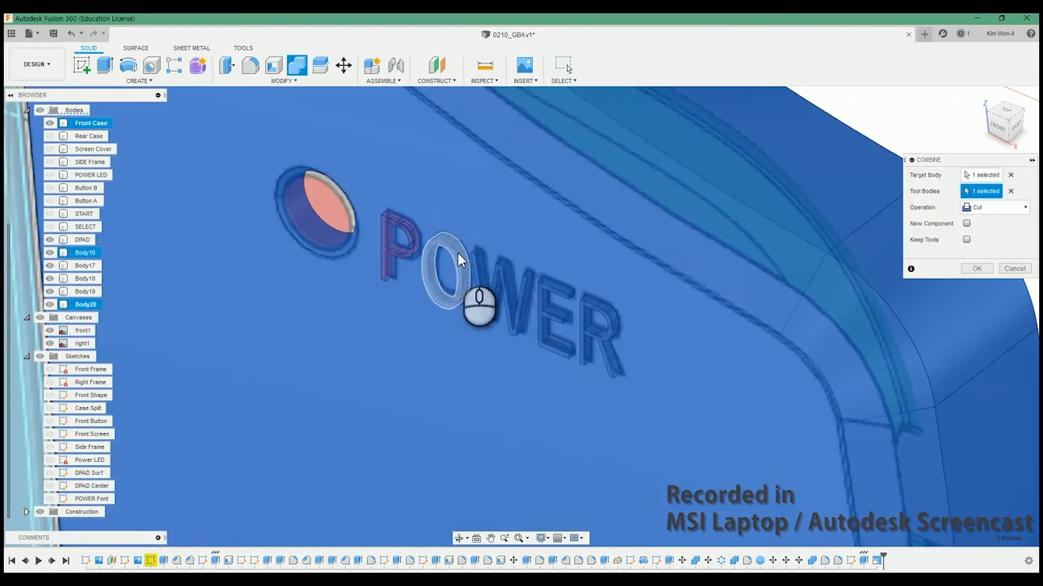
click(472, 288)
click(492, 280)
click(559, 318)
click(602, 331)
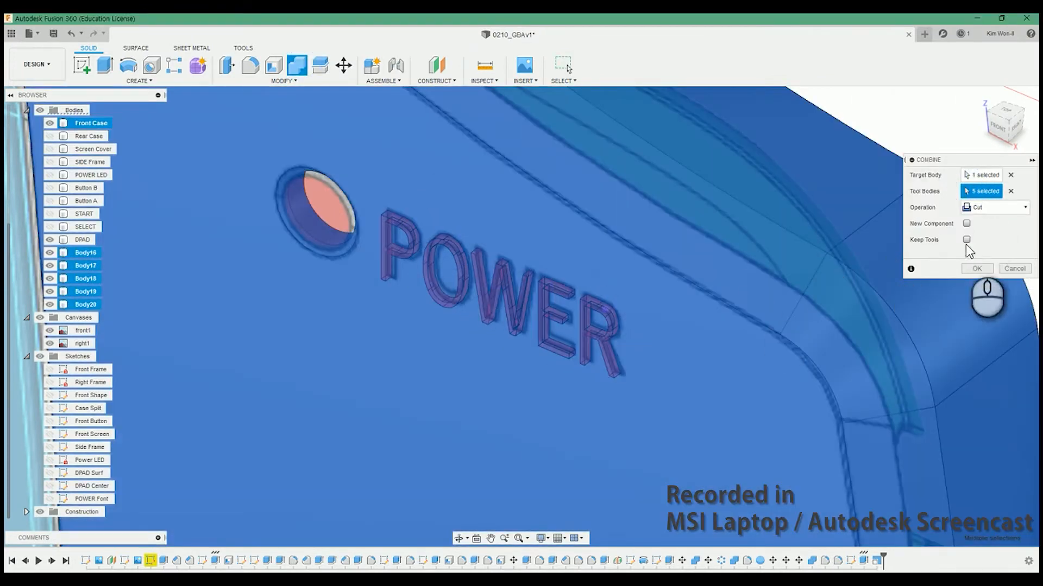
click(996, 207)
click(984, 238)
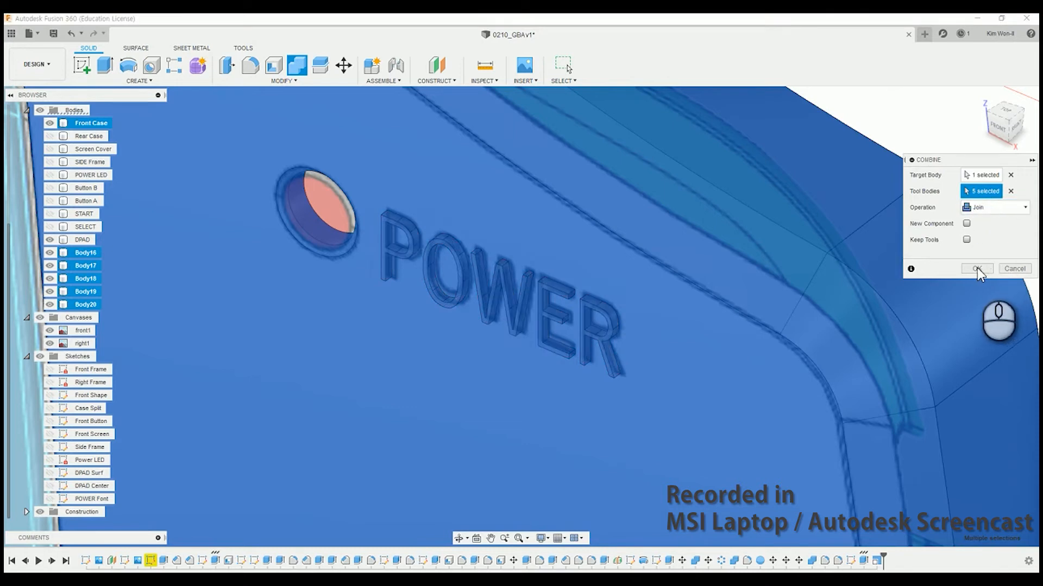
click(976, 269)
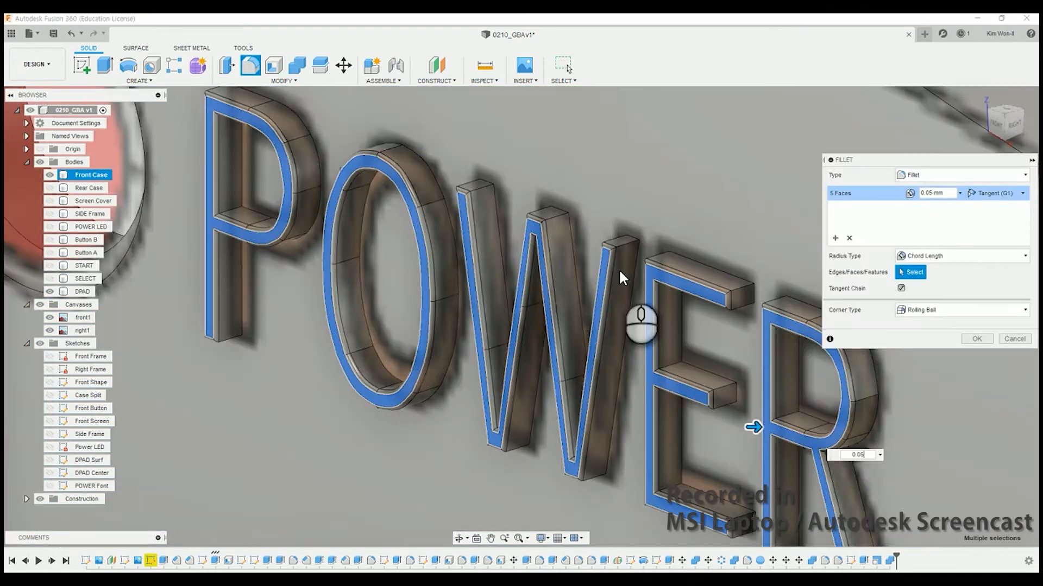
Step: Fillet the front faces of the POWER letters with a 0.05 mm chord length and fillet the edges of the P and R
key(Return)
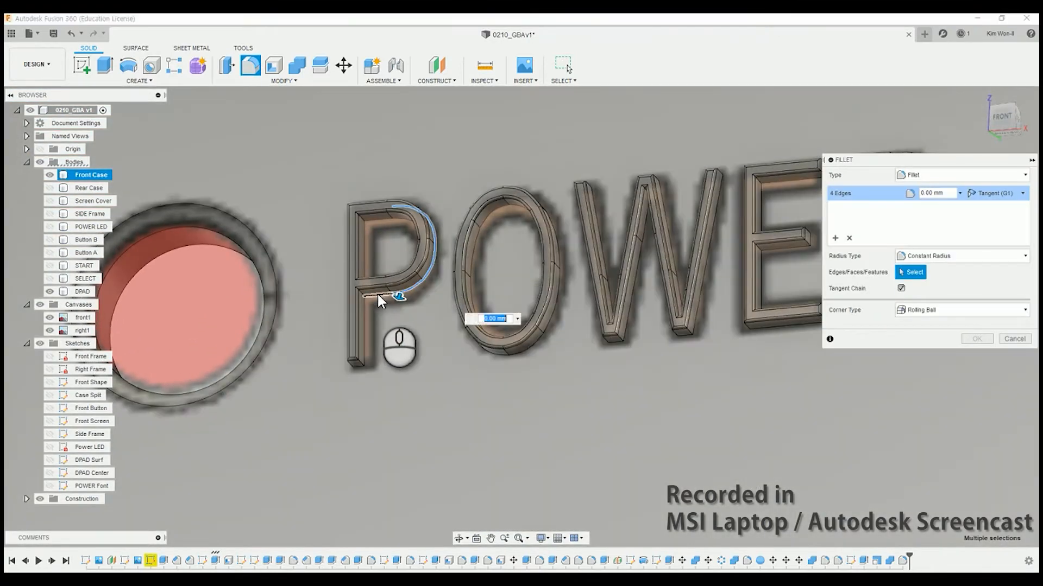
click(364, 306)
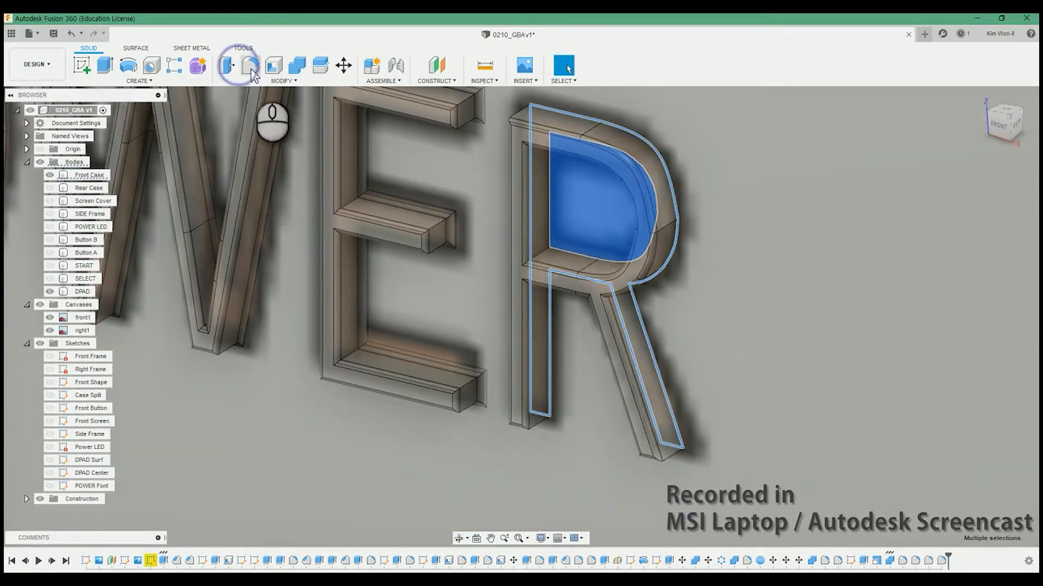
click(251, 69)
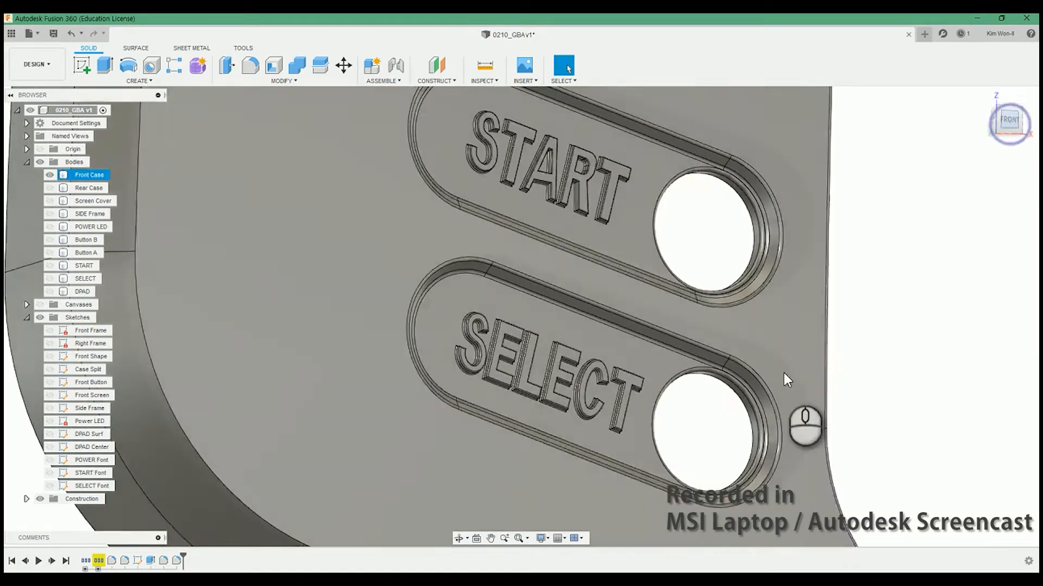
Step: Fillet the inner edge of the front case's screen opening at 0.08 mm and round the two rim edges of the power LED hole
scroll(756, 374, down, 3)
scroll(756, 375, down, 3)
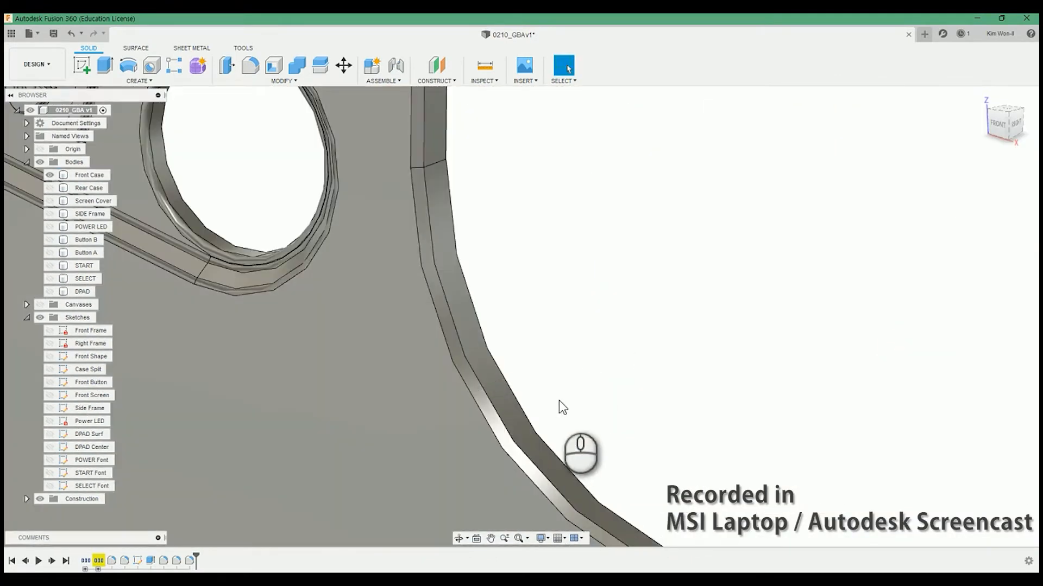
right_click(582, 353)
key(Escape)
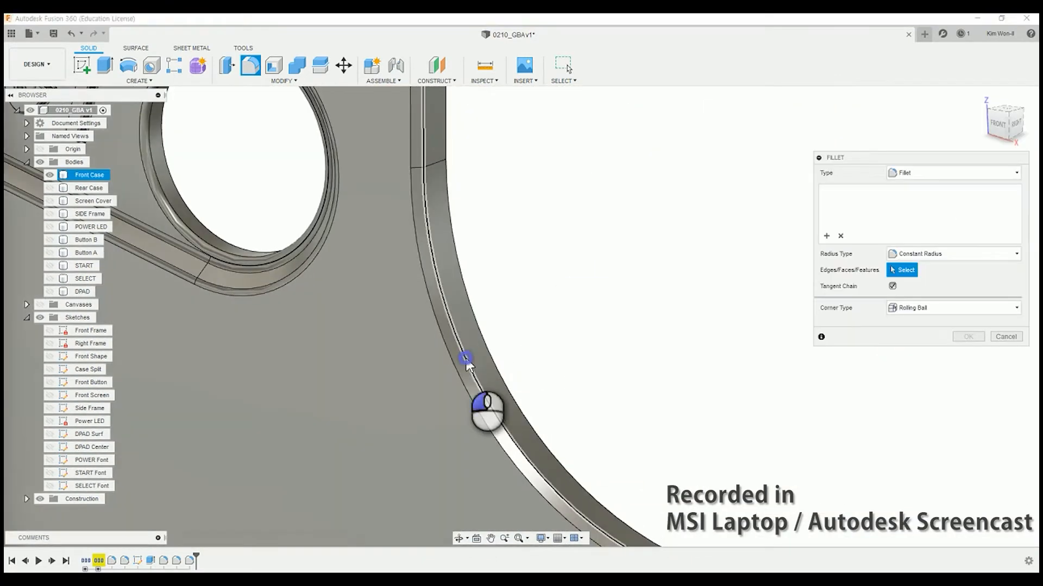
click(454, 360)
text(0.08)
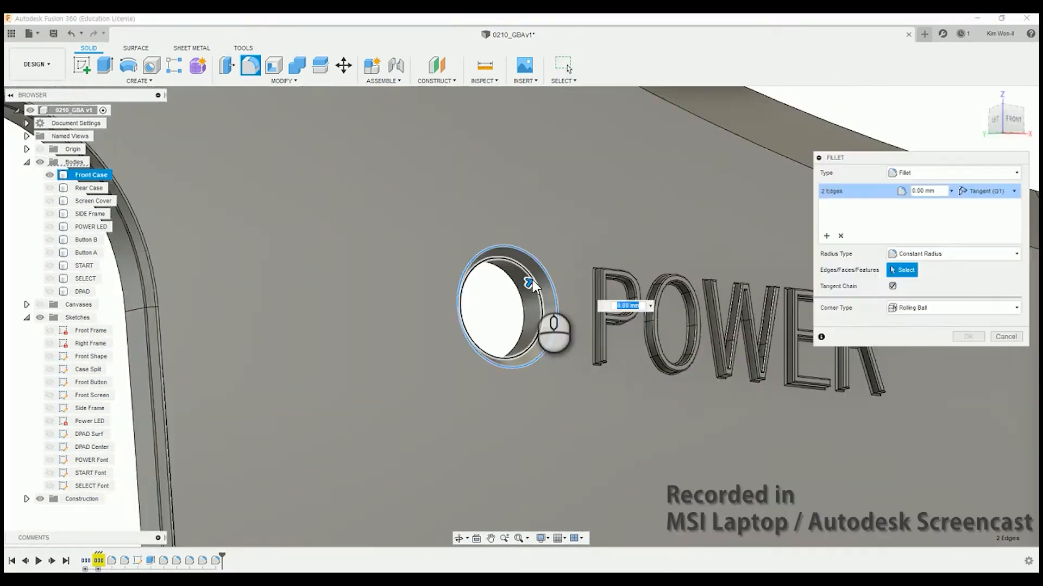
key(Return)
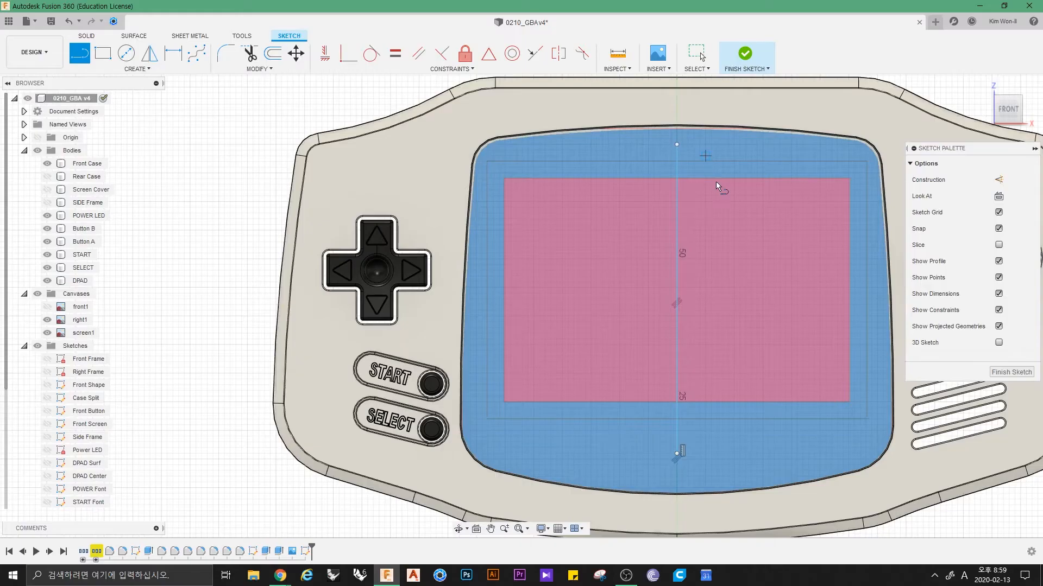
Step: Sketch a horizontal line about 69 mm long above the pink display area of the screen canvas
scroll(612, 245, up, 5)
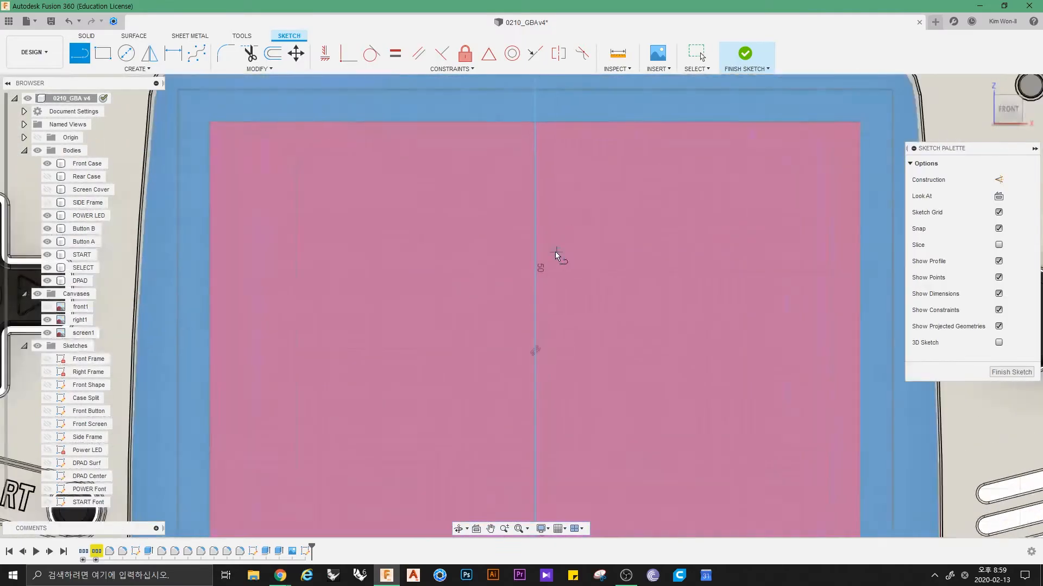
scroll(556, 255, down, 3)
right_drag(564, 267, 614, 266)
click(614, 270)
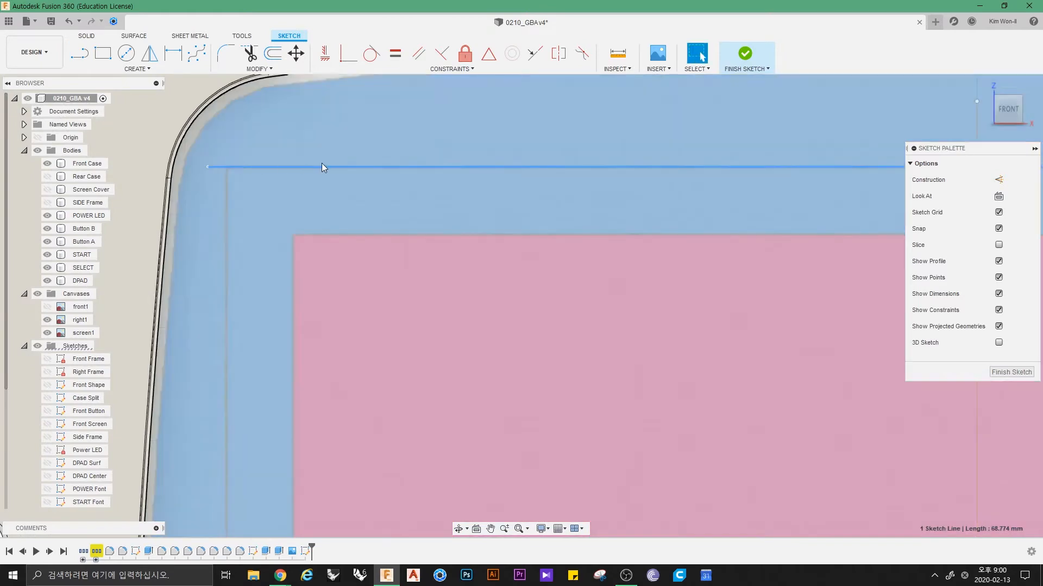
Step: Copy the horizontal line above the display area 45.08 mm downward so it lies below the pink display area
scroll(321, 163, down, 2)
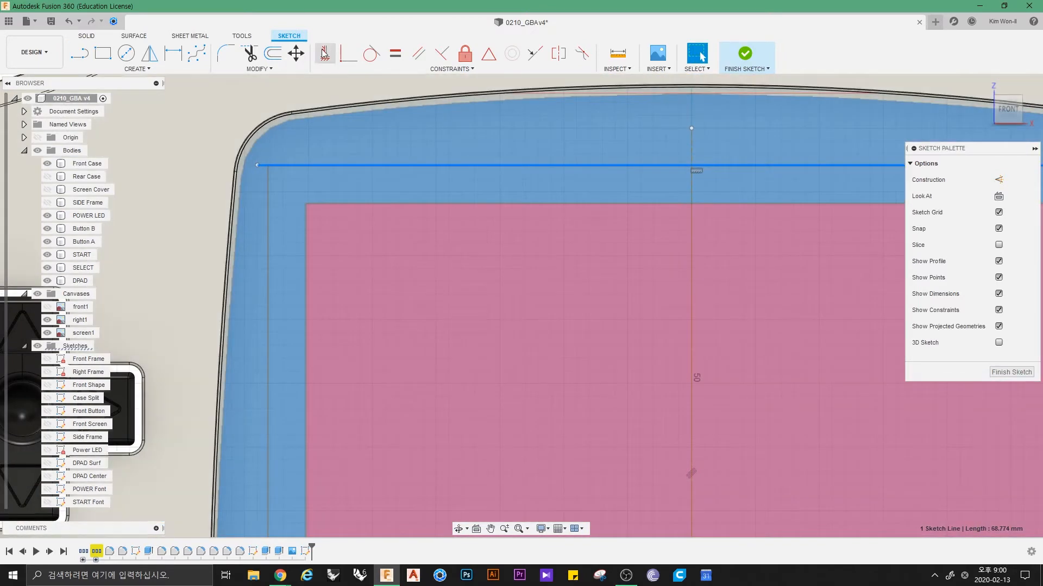
scroll(544, 271, down, 4)
mouse_move(579, 262)
middle_down()
mouse_move(493, 205)
mouse_move(458, 144)
middle_up()
middle_drag(411, 175, 426, 196)
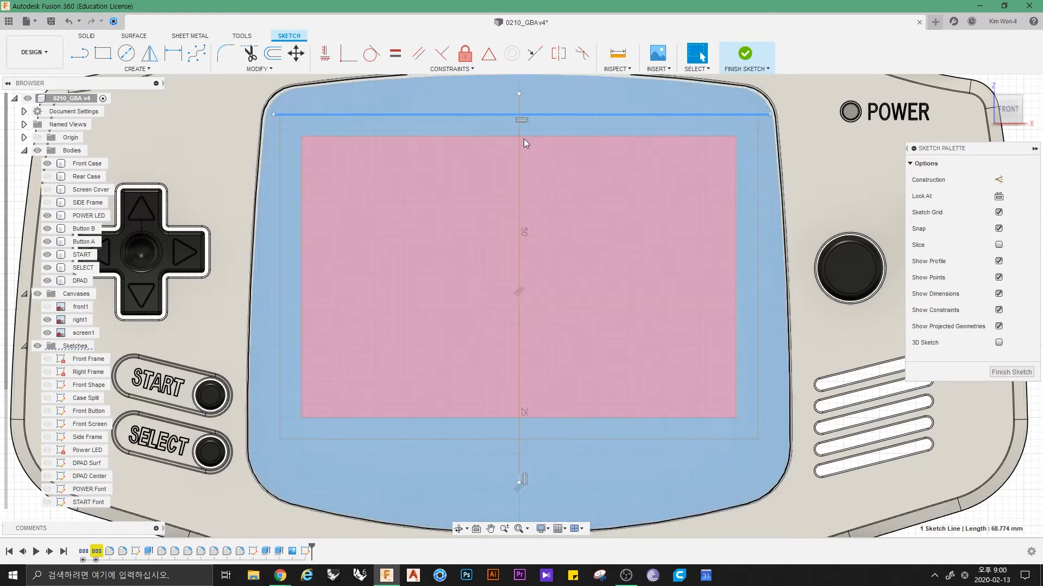
key(m)
drag(522, 127, 522, 451)
scroll(520, 440, up, 5)
scroll(577, 396, up, 3)
drag(601, 380, 601, 378)
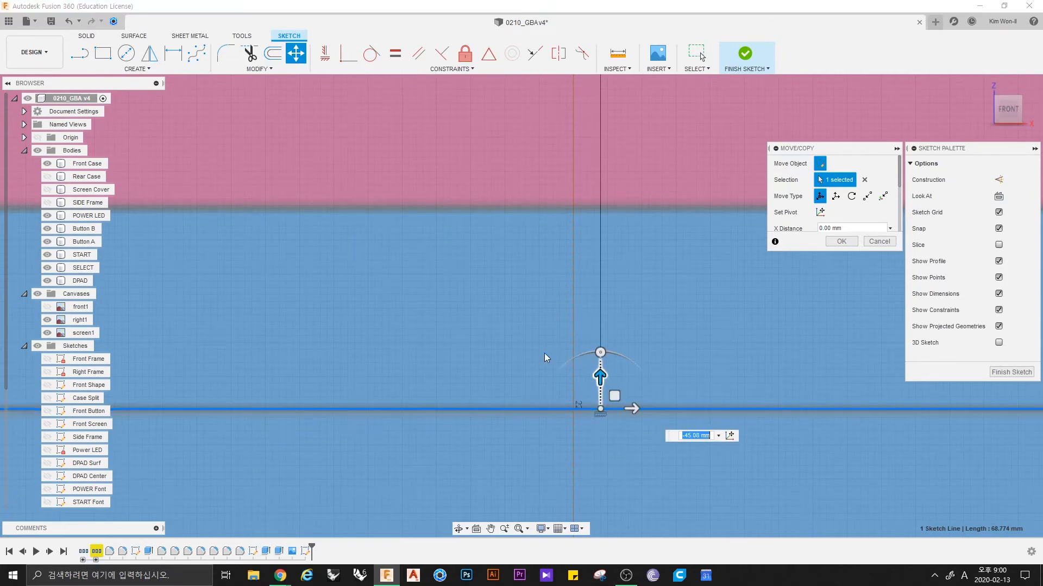
scroll(505, 325, down, 3)
middle_drag(445, 296, 529, 327)
scroll(527, 325, down, 3)
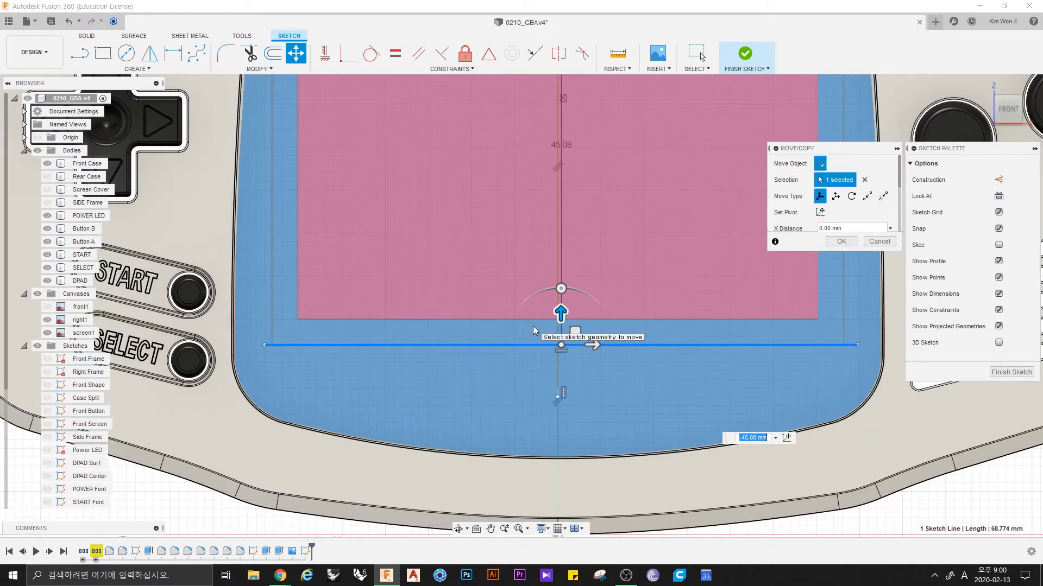
key(Return)
Step: Mirror the vertical line beside the display area about the vertical centre line of the screen
scroll(462, 310, down, 3)
mouse_move(452, 236)
middle_down()
mouse_move(464, 291)
mouse_move(413, 362)
middle_up()
scroll(413, 363, up, 3)
click(285, 271)
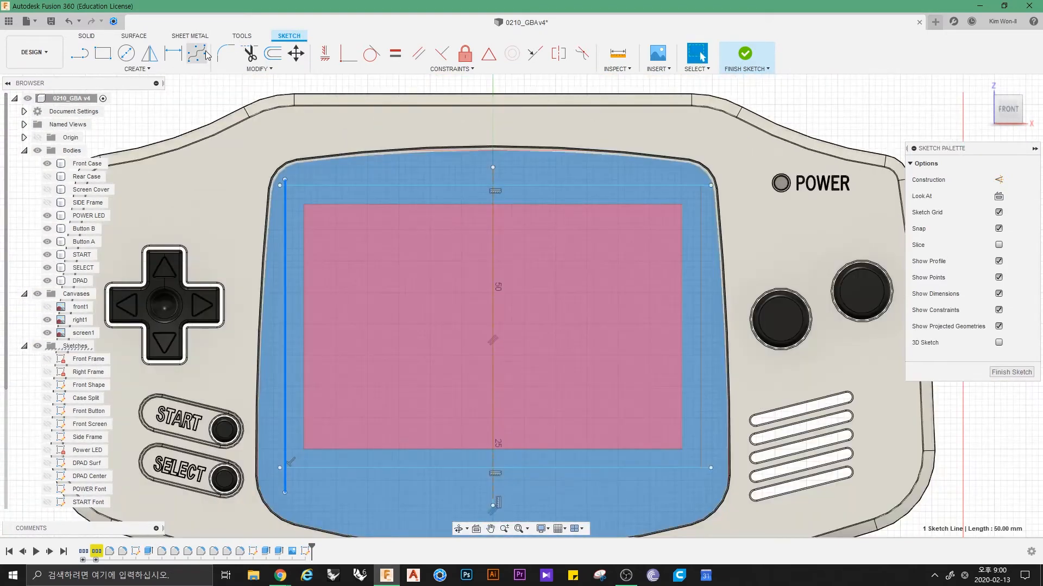
click(149, 55)
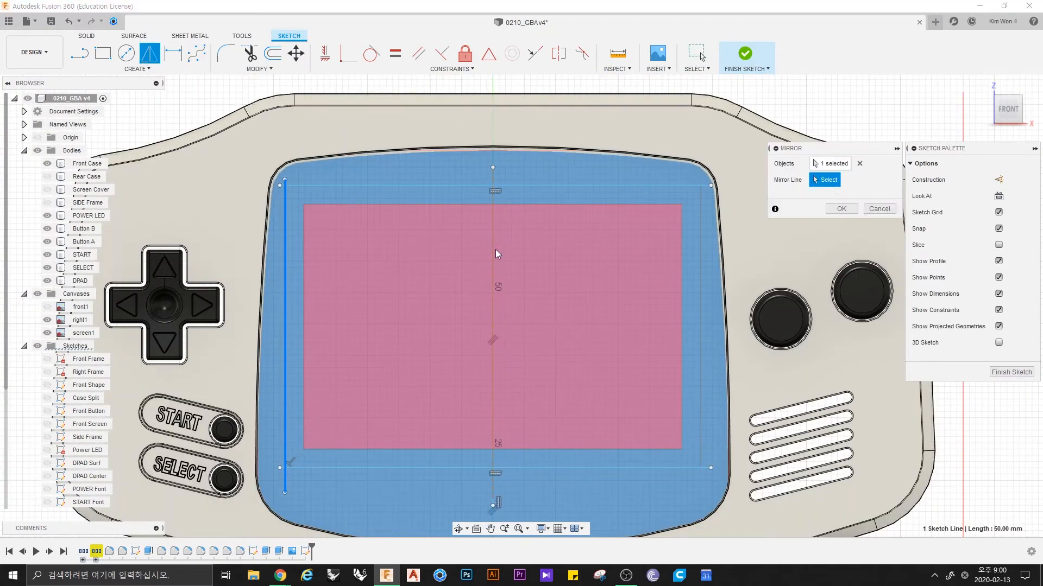
click(841, 209)
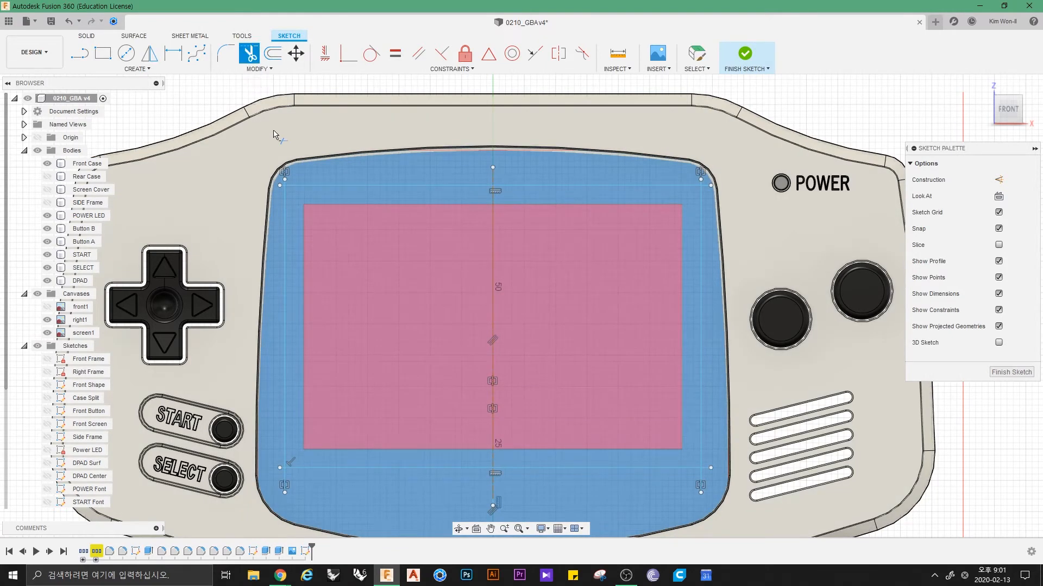
Step: Trim the overhanging line ends at all four corners to leave a closed rectangle around the display area
scroll(277, 138, up, 5)
click(290, 370)
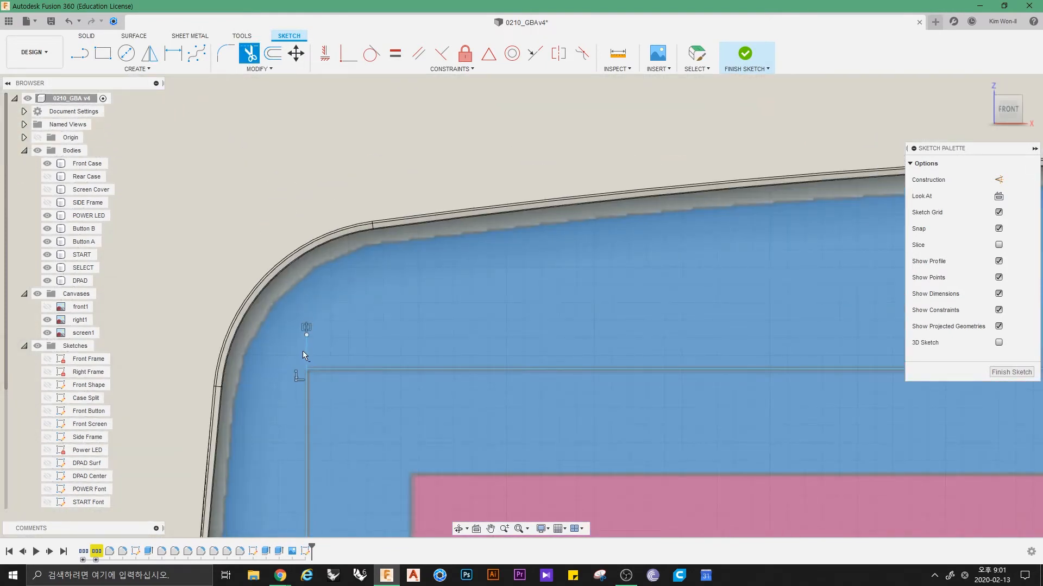
click(305, 351)
scroll(467, 350, down, 5)
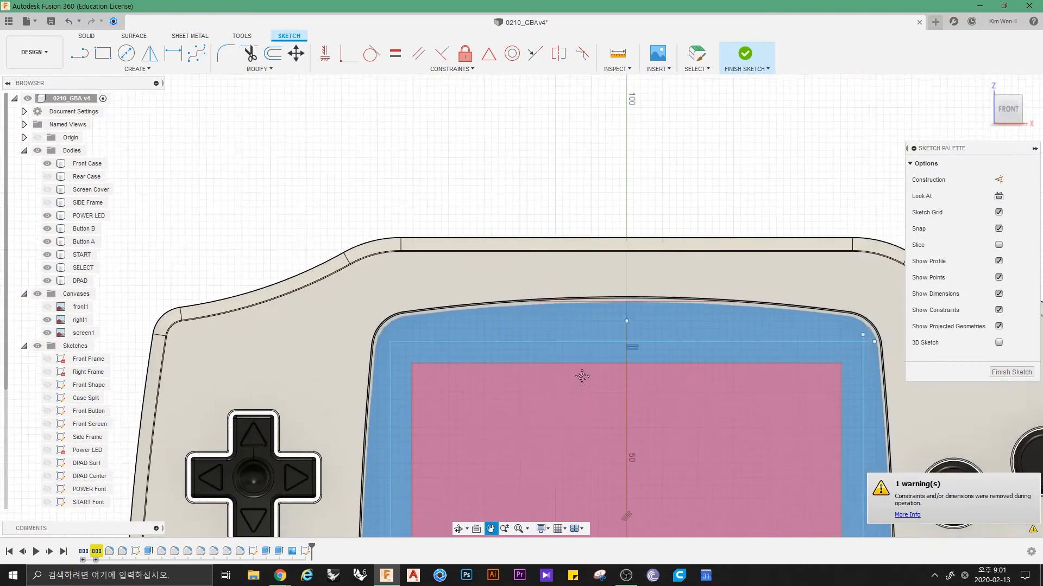
scroll(455, 324, up, 3)
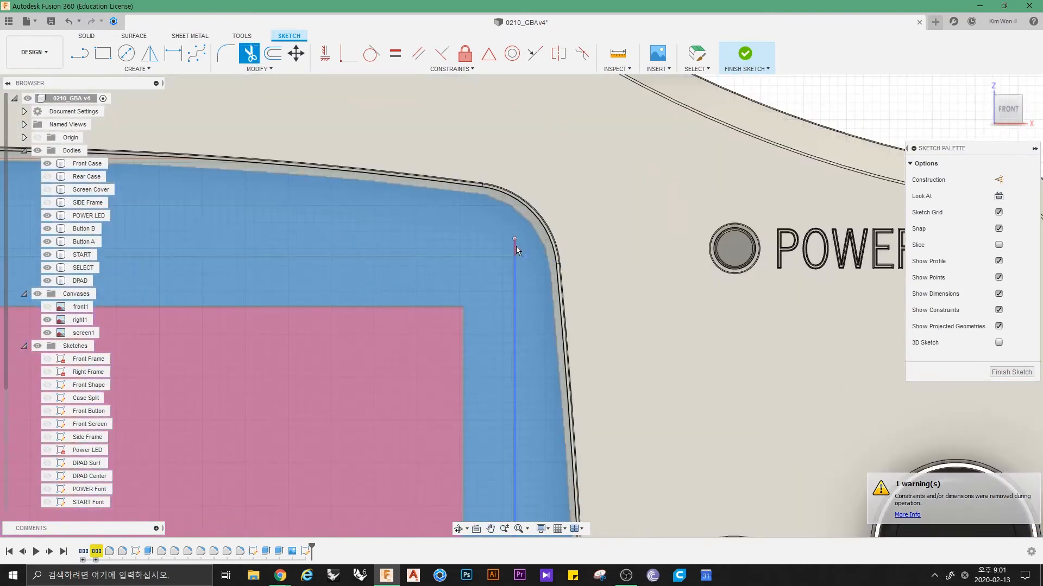
scroll(489, 374, down, 3)
middle_drag(442, 465, 592, 115)
scroll(644, 320, up, 3)
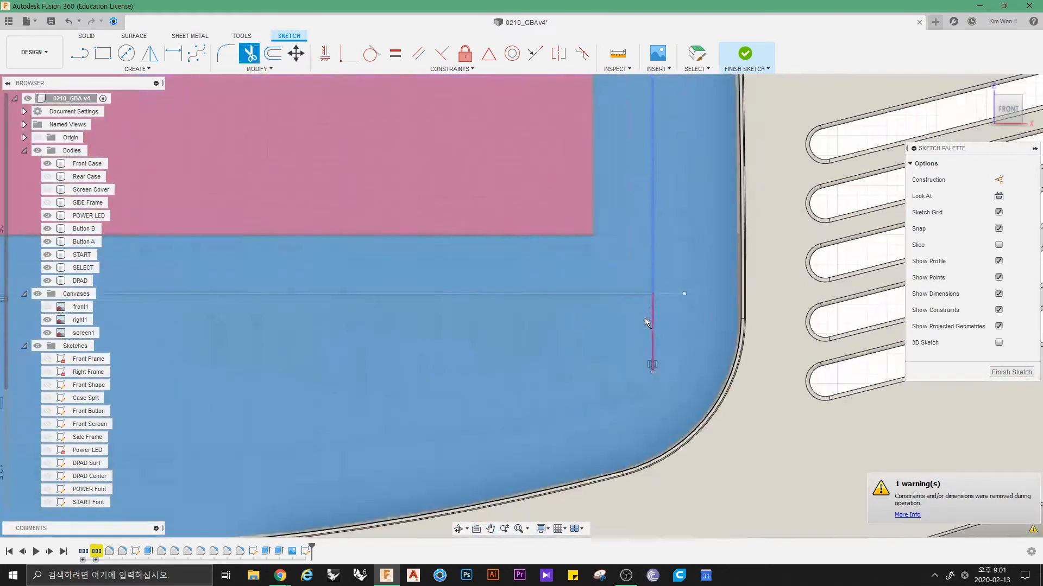
click(666, 294)
click(654, 314)
scroll(576, 337, down, 5)
middle_drag(277, 355, 570, 369)
scroll(564, 376, up, 3)
click(616, 333)
click(608, 314)
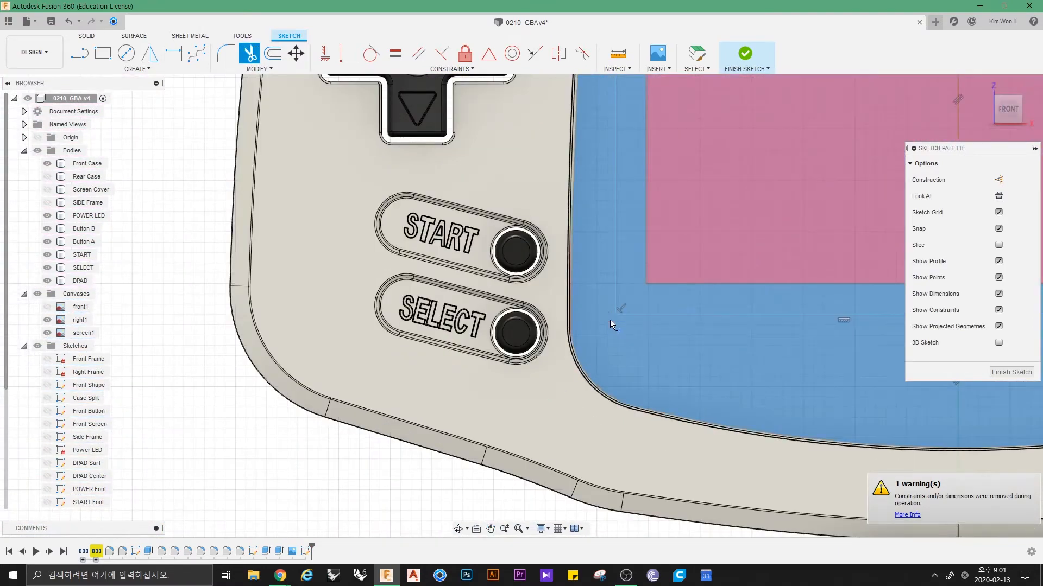
scroll(660, 350, down, 4)
middle_drag(834, 315, 682, 348)
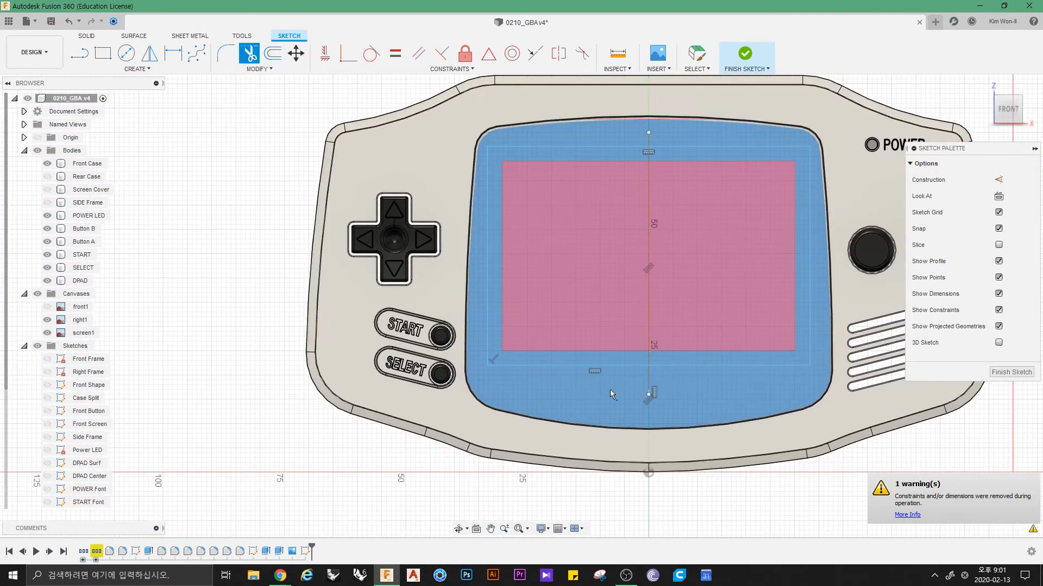
right_click(217, 325)
click(244, 325)
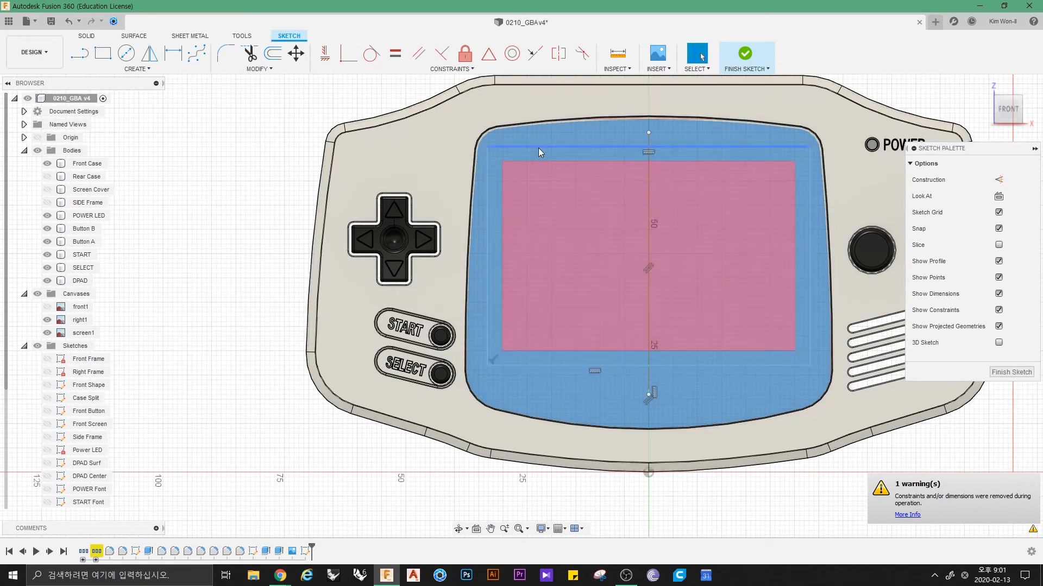
Step: Offset the trimmed rectangle 3 mm inward to outline the display area and finish the sketch
double_click(539, 147)
click(279, 54)
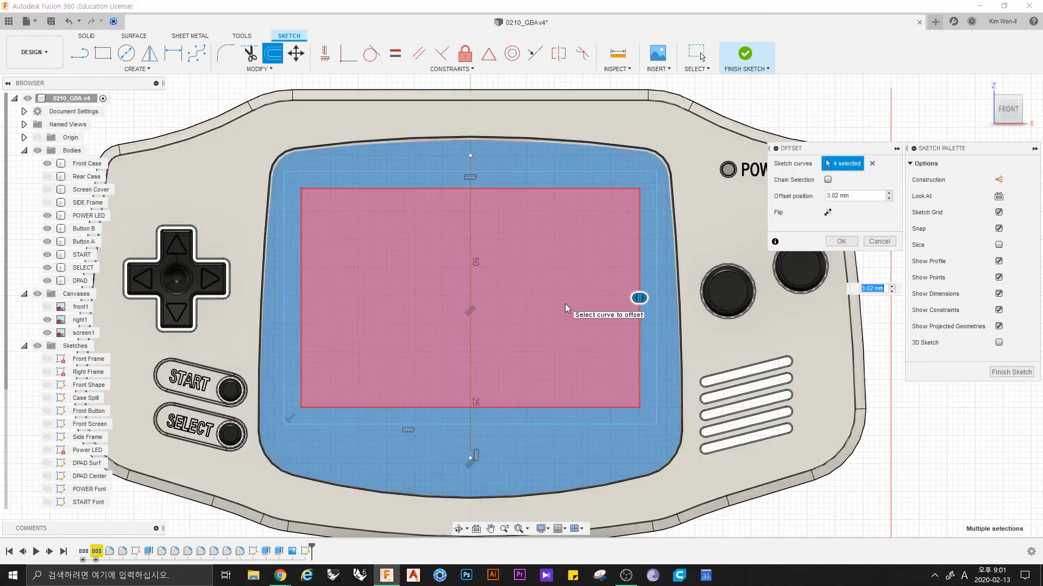
key(Return)
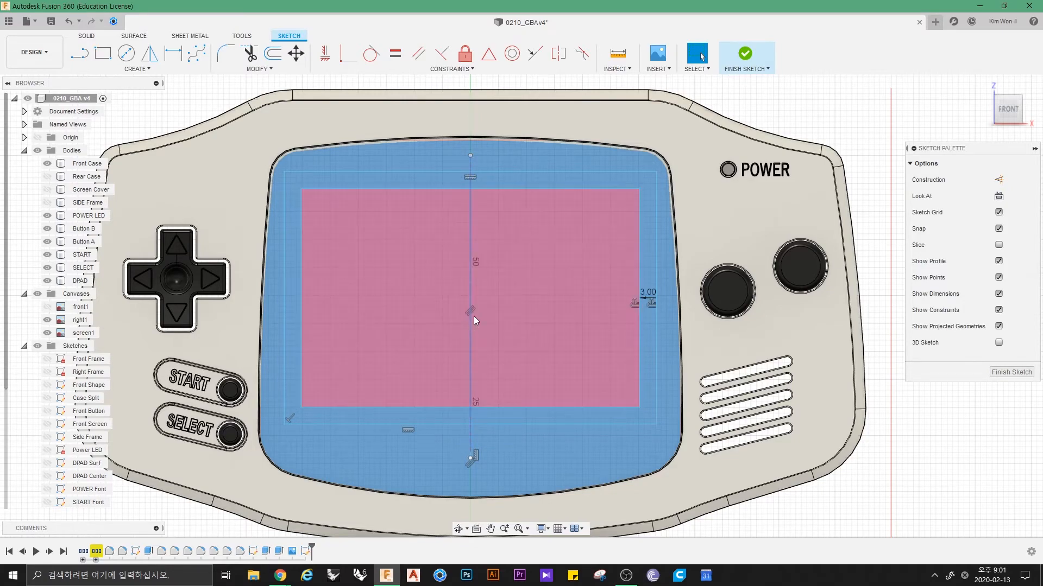
mouse_move(473, 316)
shift+middle_down()
mouse_move(429, 340)
mouse_move(457, 353)
mouse_move(468, 310)
mouse_move(454, 323)
shift+middle_up()
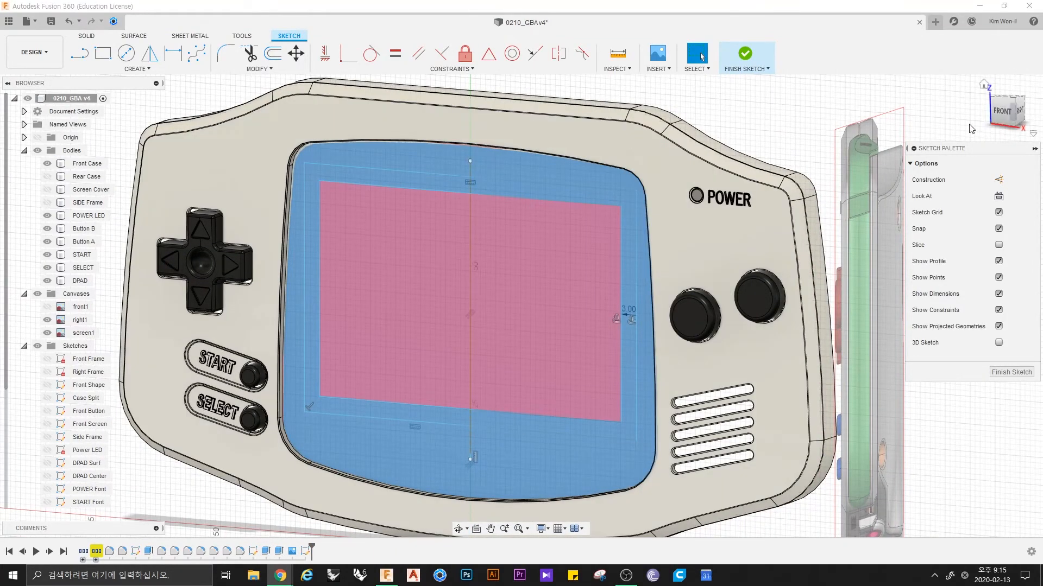
click(1003, 113)
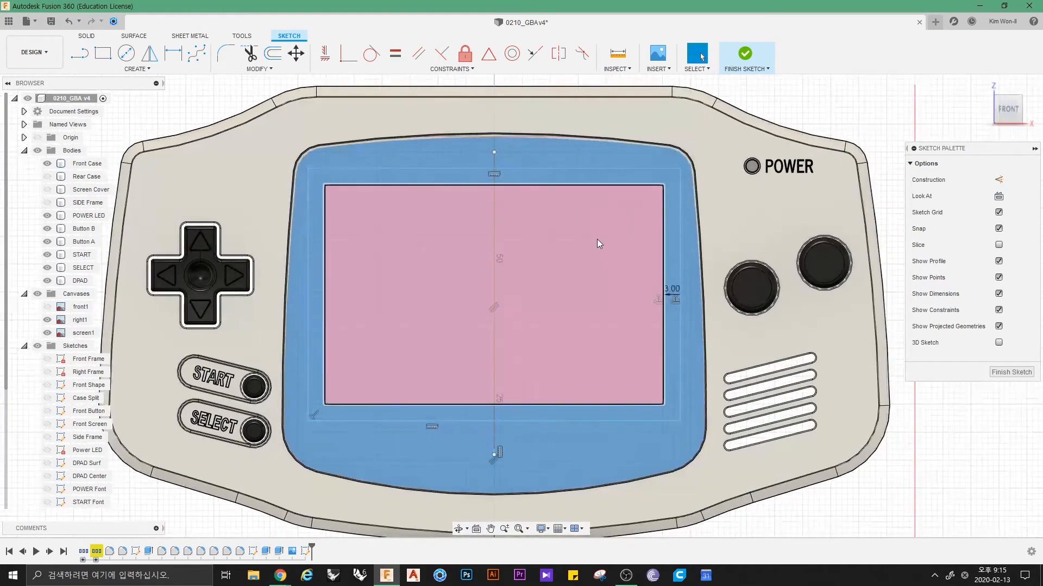
click(746, 55)
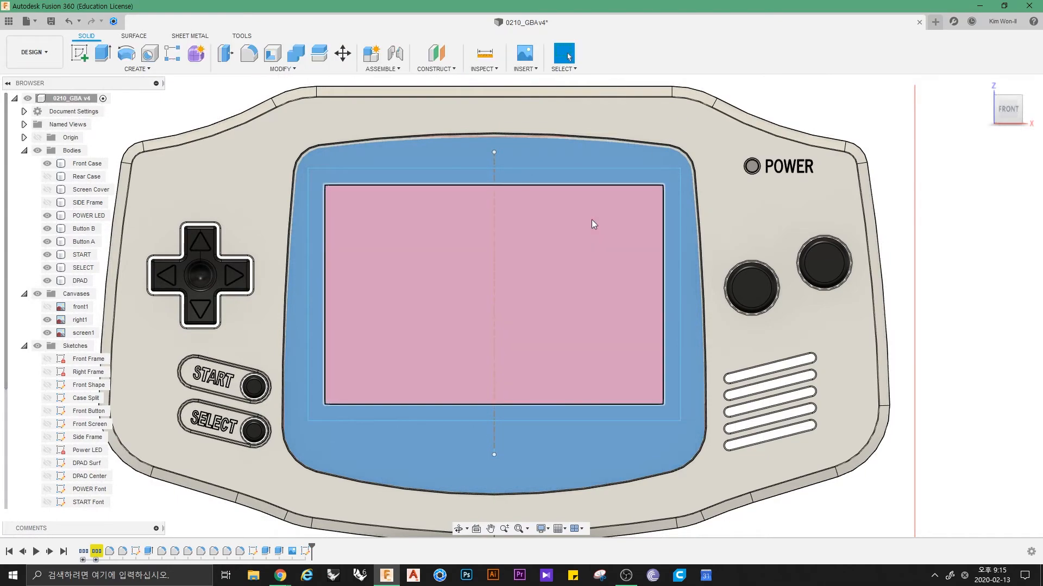
Step: Extrude the inner display rectangle as a cut through the front case to open the display window
click(592, 221)
shift+middle_drag(592, 221, 440, 261)
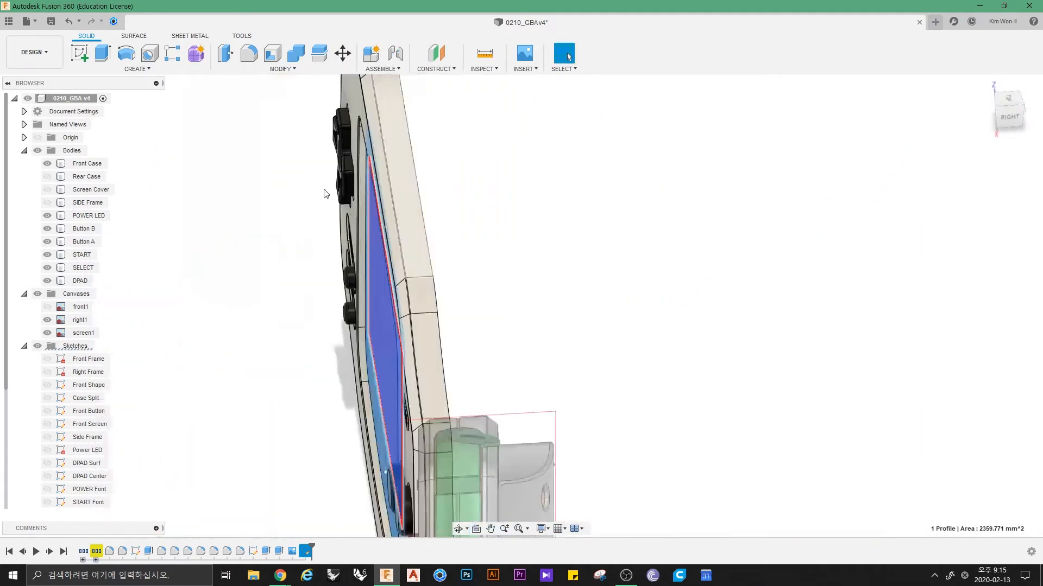
click(103, 52)
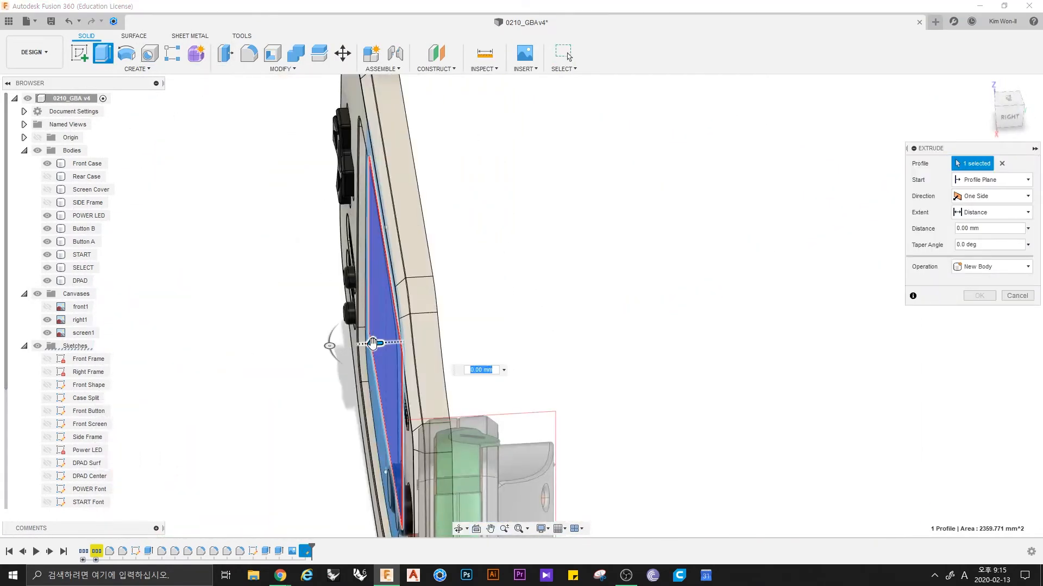
drag(382, 342, 555, 344)
key(Return)
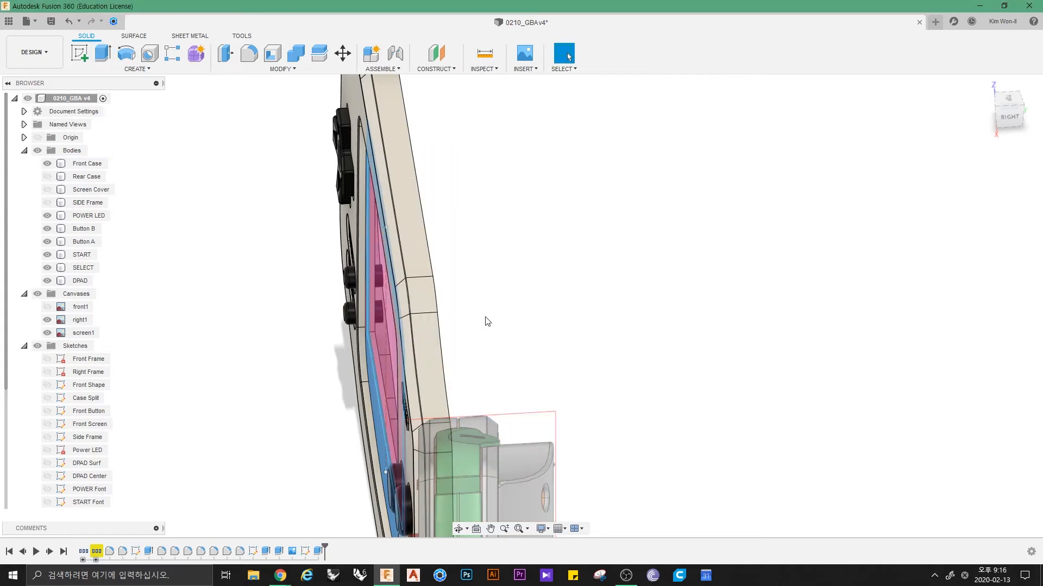
shift+middle_drag(484, 317, 534, 311)
click(338, 374)
middle_drag(480, 277, 747, 178)
click(108, 50)
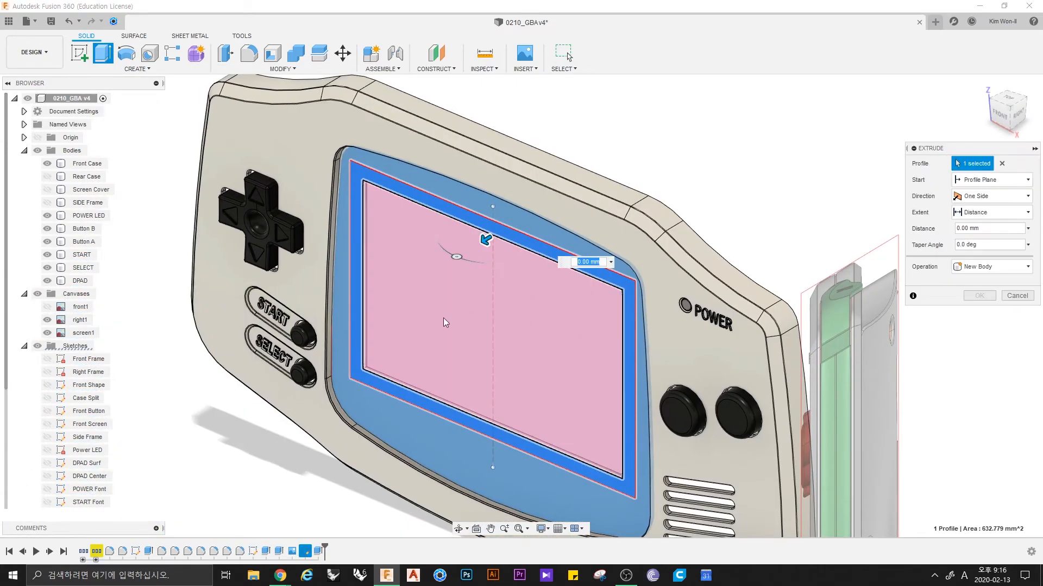
scroll(588, 277, up, 5)
text(1)
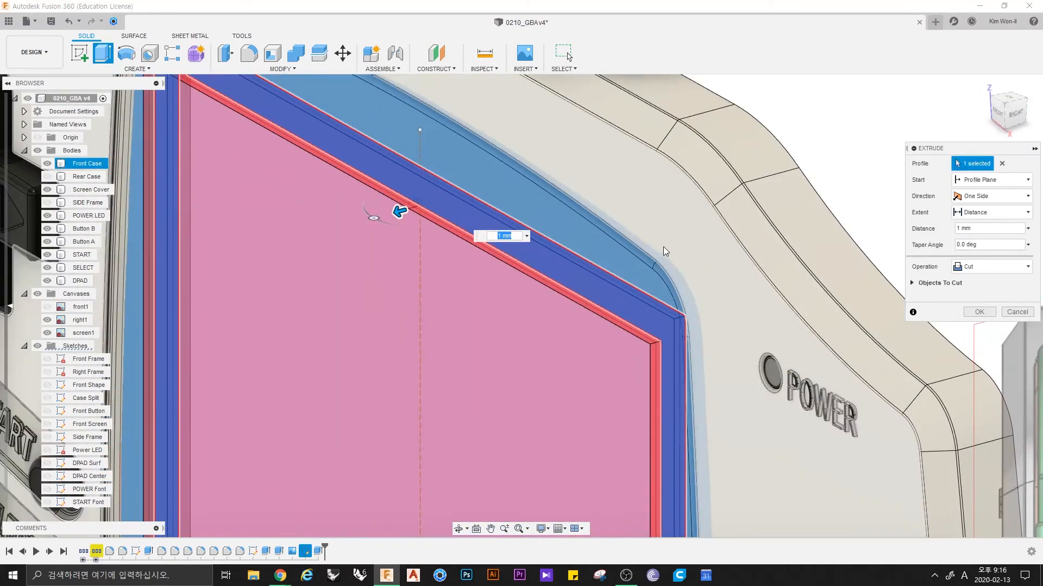
key(Return)
scroll(667, 253, down, 5)
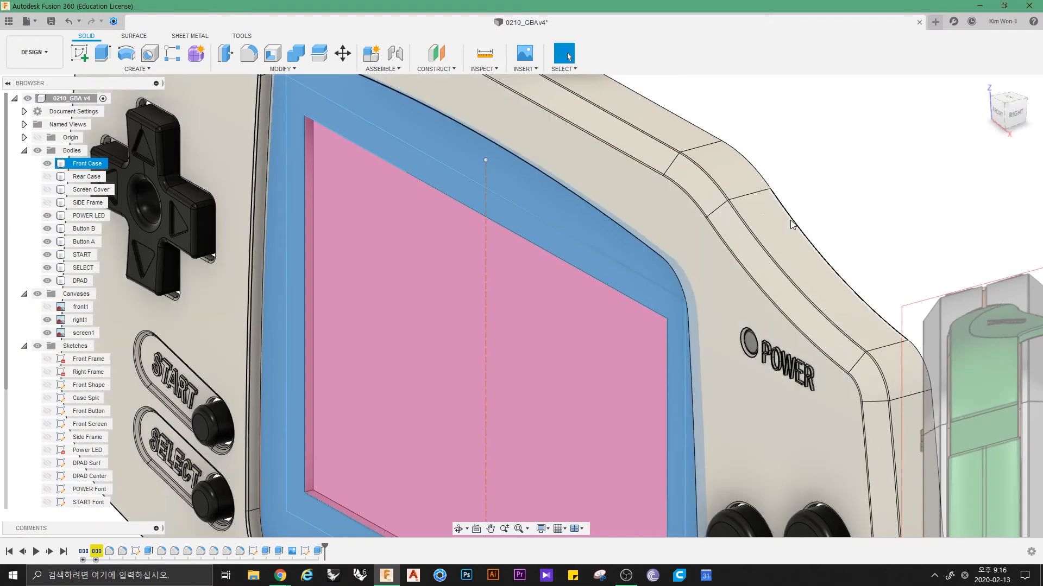
Step: Offset the rear face of the front case's screen recess around the display window by 1 mm
middle_drag(793, 225, 332, 218)
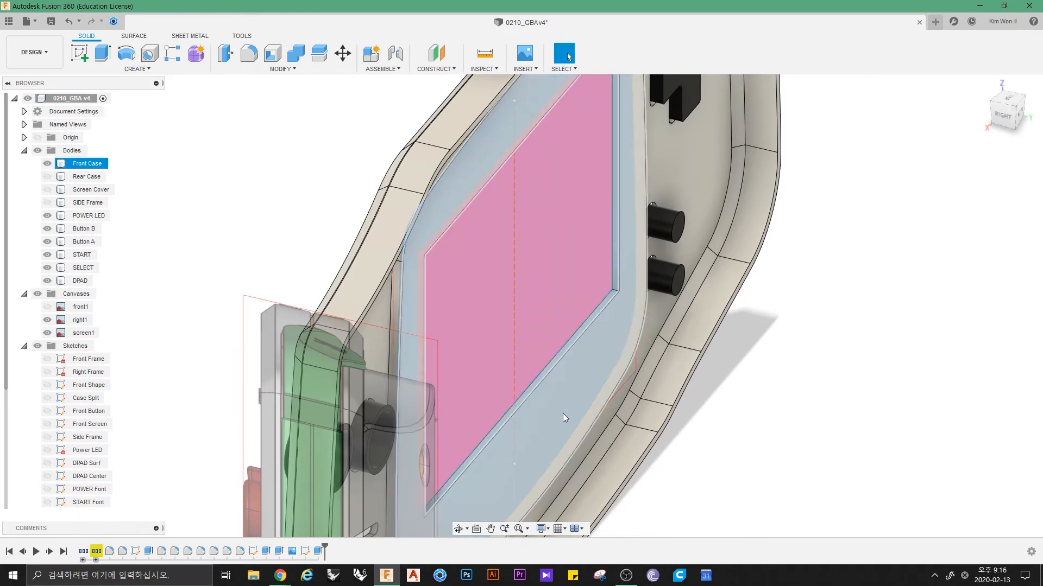
click(563, 415)
key(q)
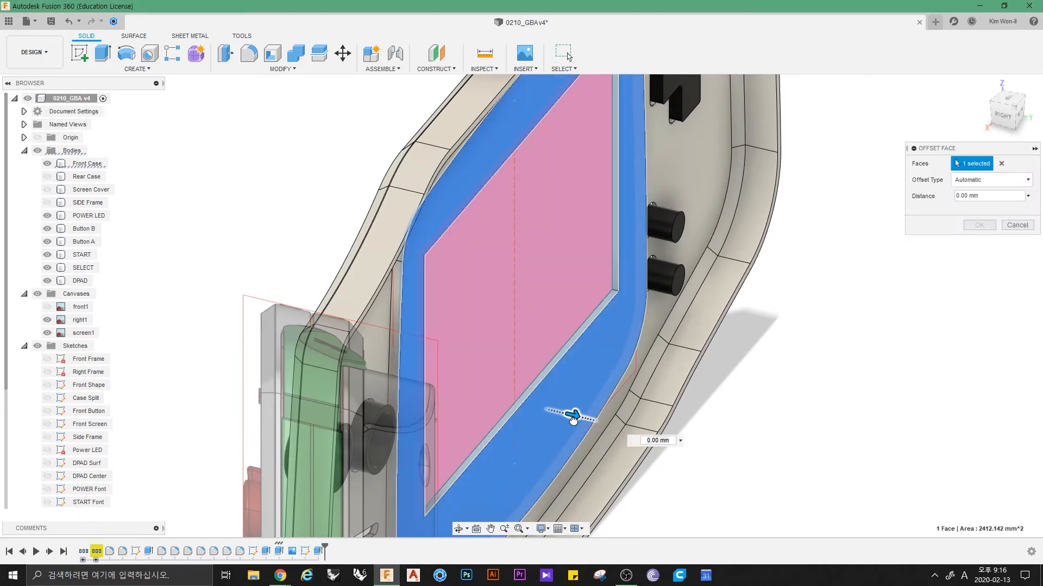
mouse_move(574, 415)
mouse_down()
mouse_move(589, 418)
mouse_move(582, 426)
mouse_up()
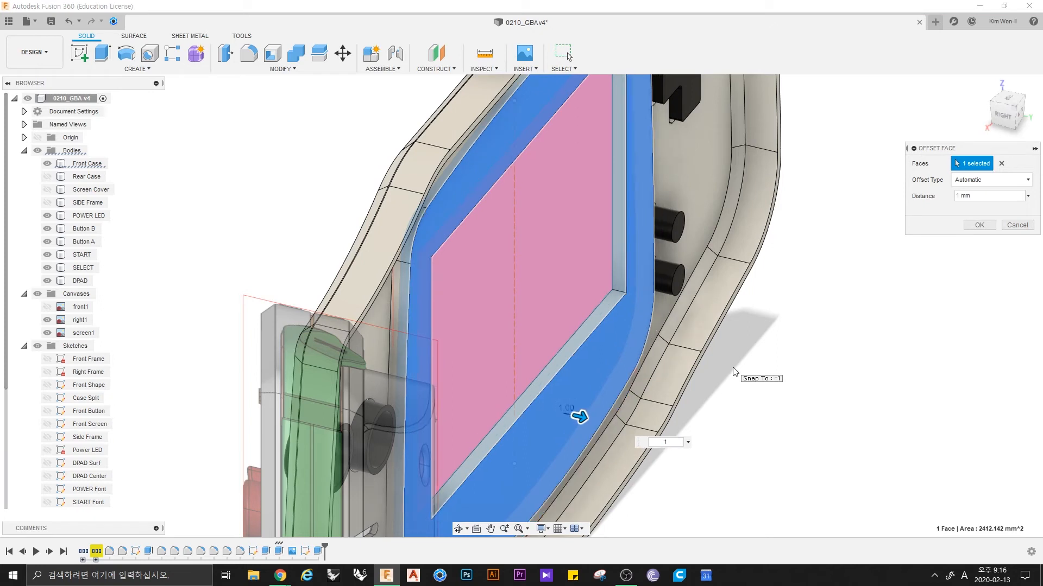
key(Return)
Step: Extrude the outer screen area and the border profile around the display window by -1 mm as a cut
shift+middle_drag(574, 253, 628, 302)
scroll(519, 297, up, 4)
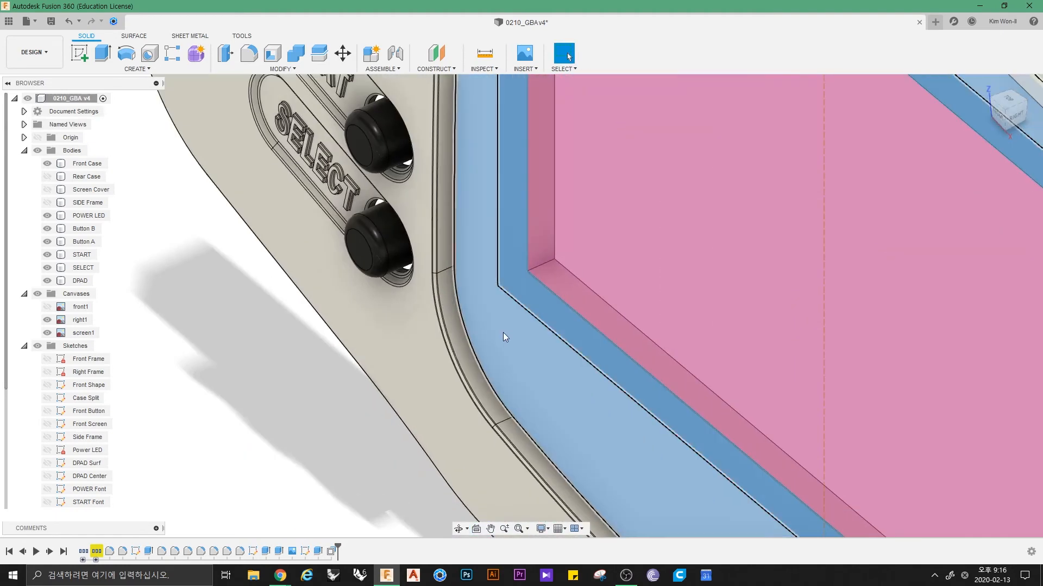
click(503, 332)
ctrl+click(519, 284)
scroll(526, 267, down, 6)
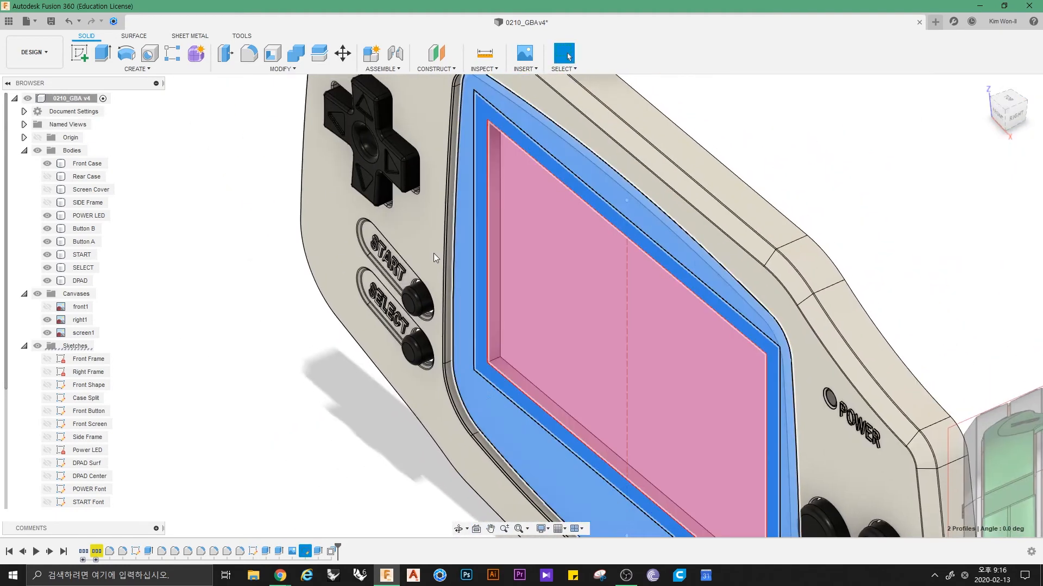
click(228, 55)
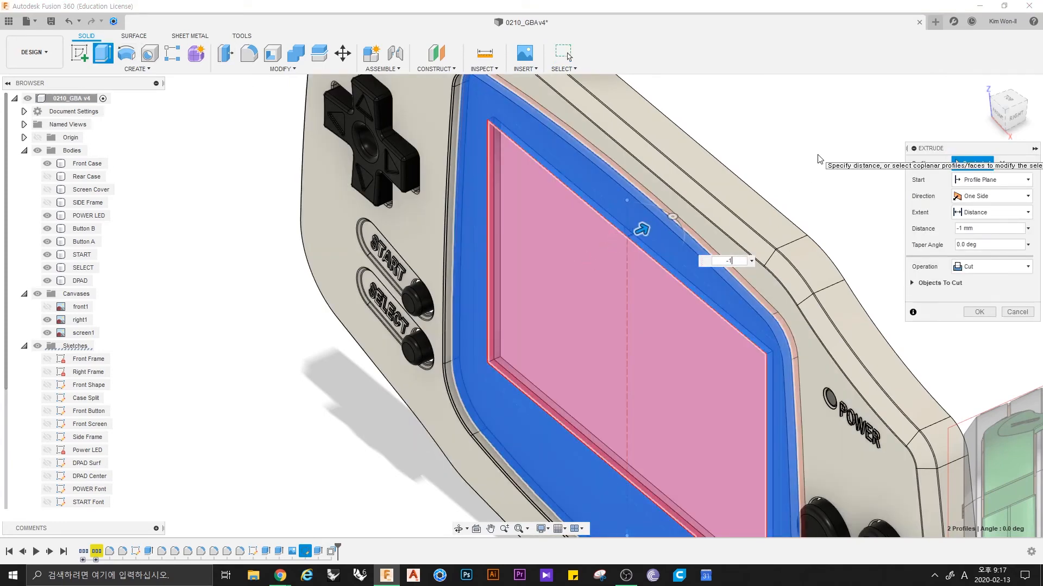
key(Return)
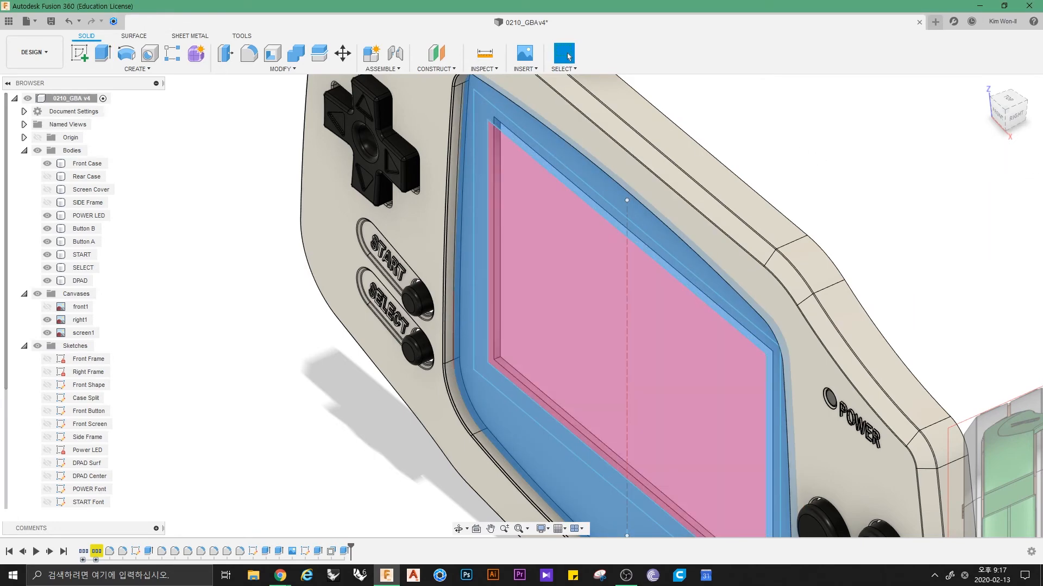
Step: Extrude the border profile around the display window by 0.5 mm, starting from the screen recess face as the start object
shift+middle_drag(337, 496, 314, 470)
scroll(498, 362, up, 4)
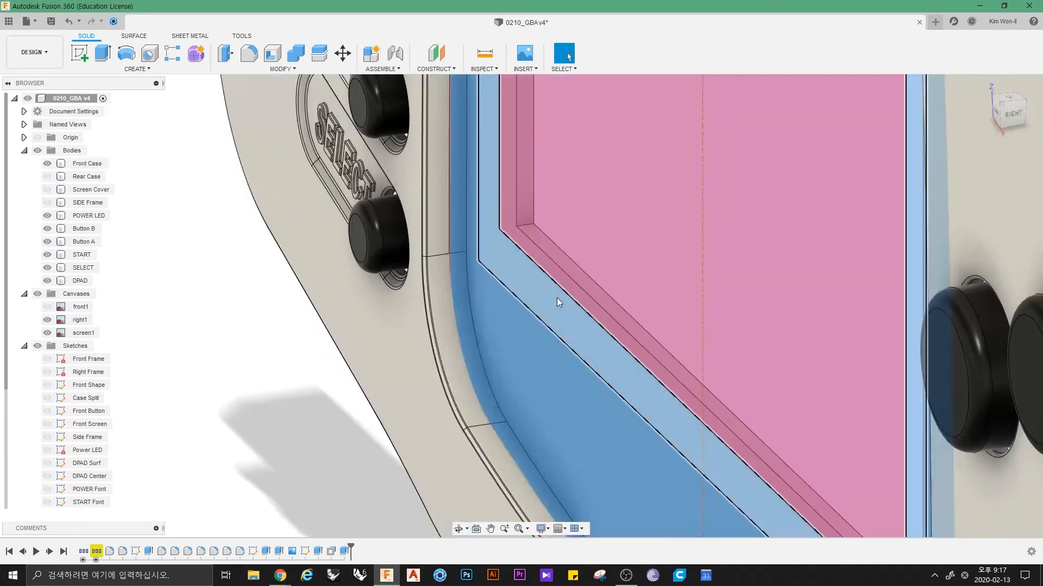
shift+middle_drag(561, 285, 605, 298)
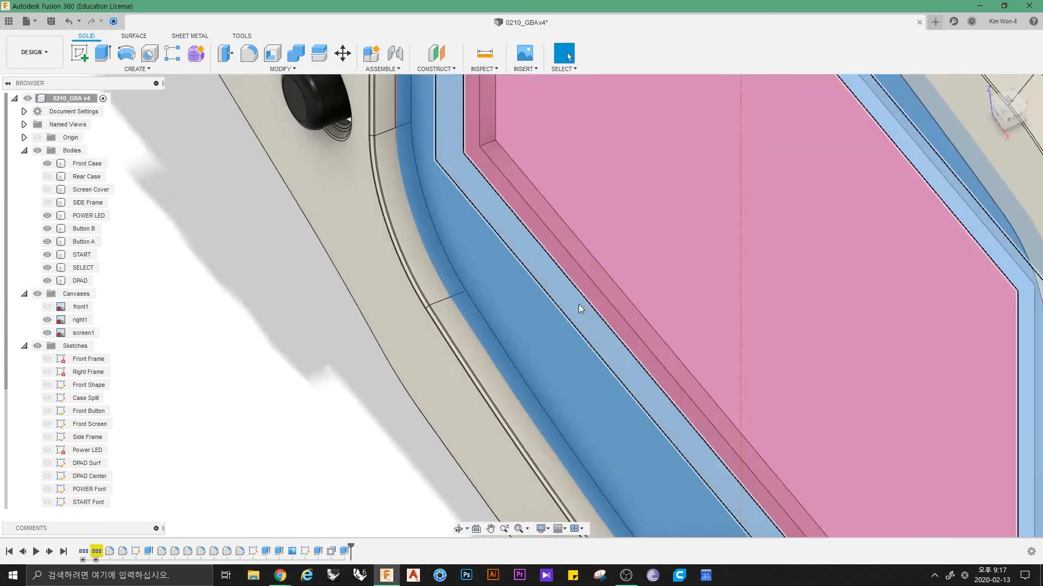
click(578, 305)
scroll(503, 308, down, 3)
middle_drag(503, 309, 415, 376)
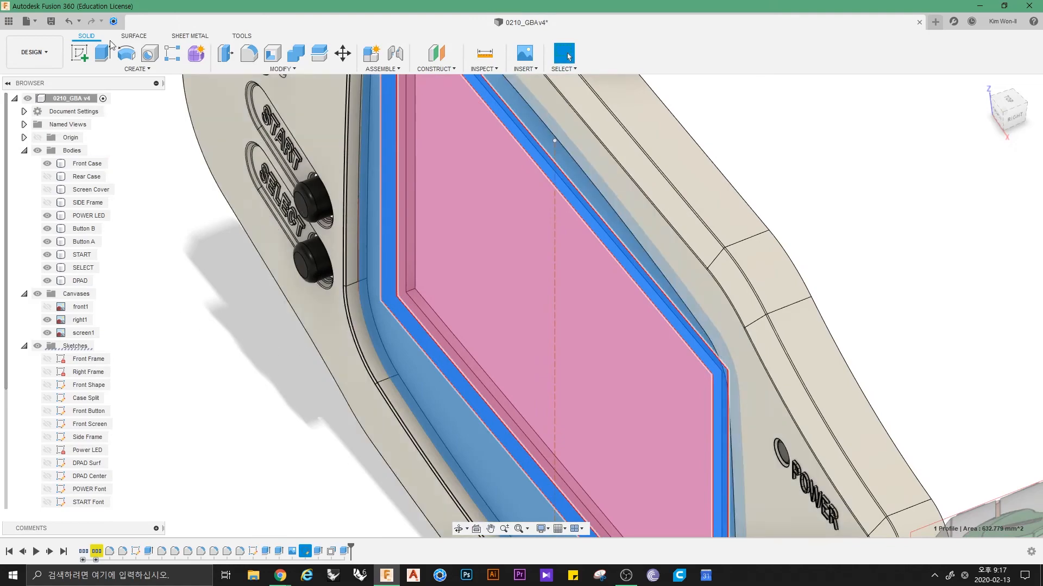
click(103, 54)
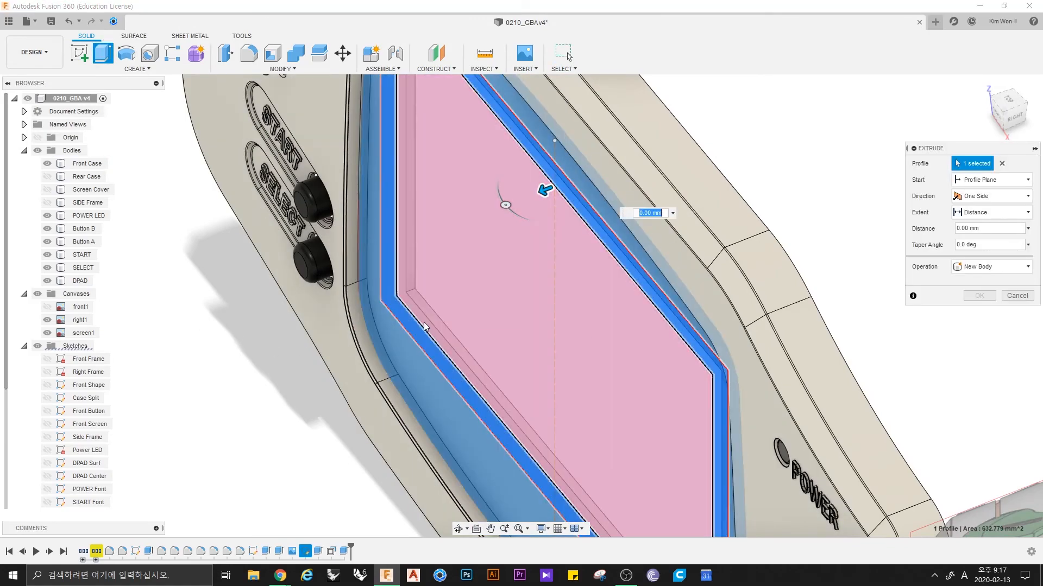
scroll(426, 310, up, 3)
shift+middle_drag(427, 311, 461, 367)
scroll(500, 194, down, 3)
middle_drag(491, 196, 421, 339)
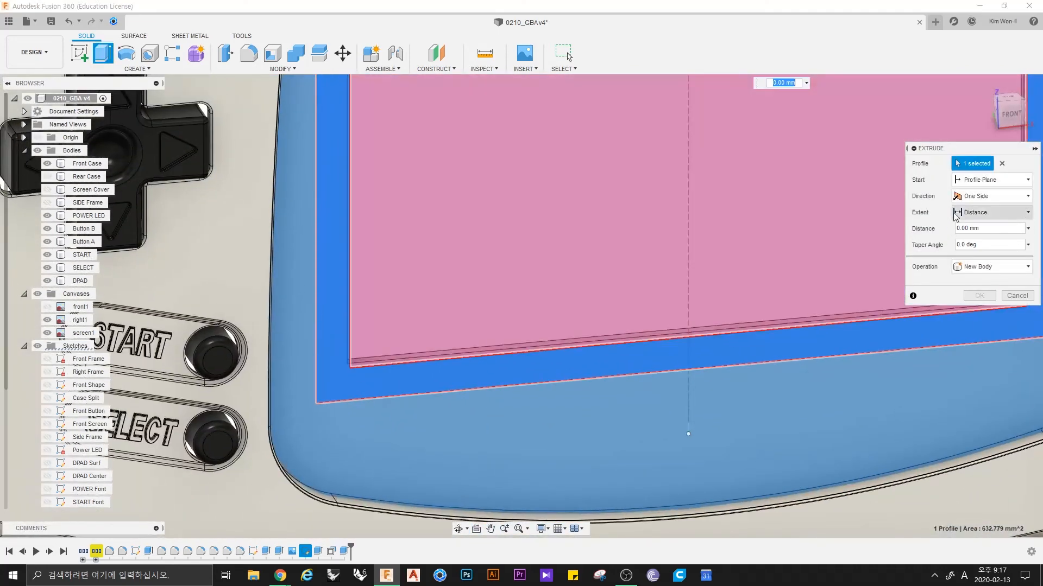
click(972, 222)
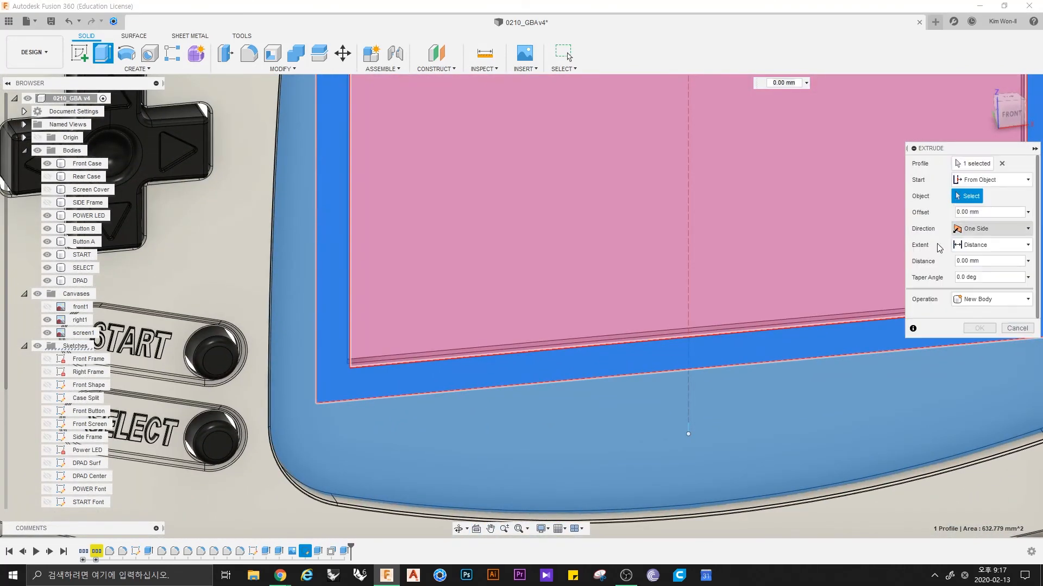
click(436, 438)
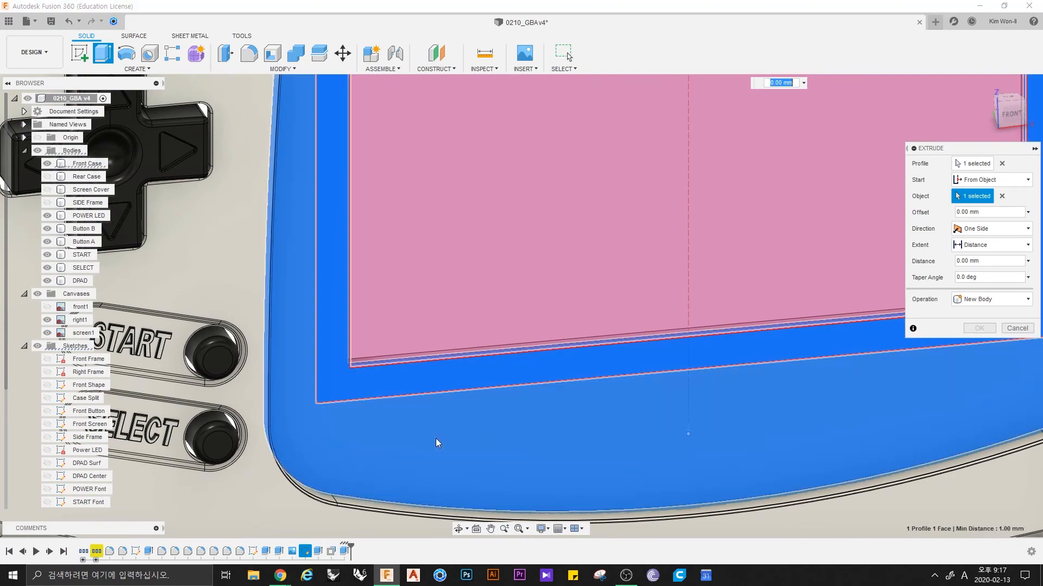
shift+middle_drag(436, 438, 495, 301)
scroll(496, 300, down, 3)
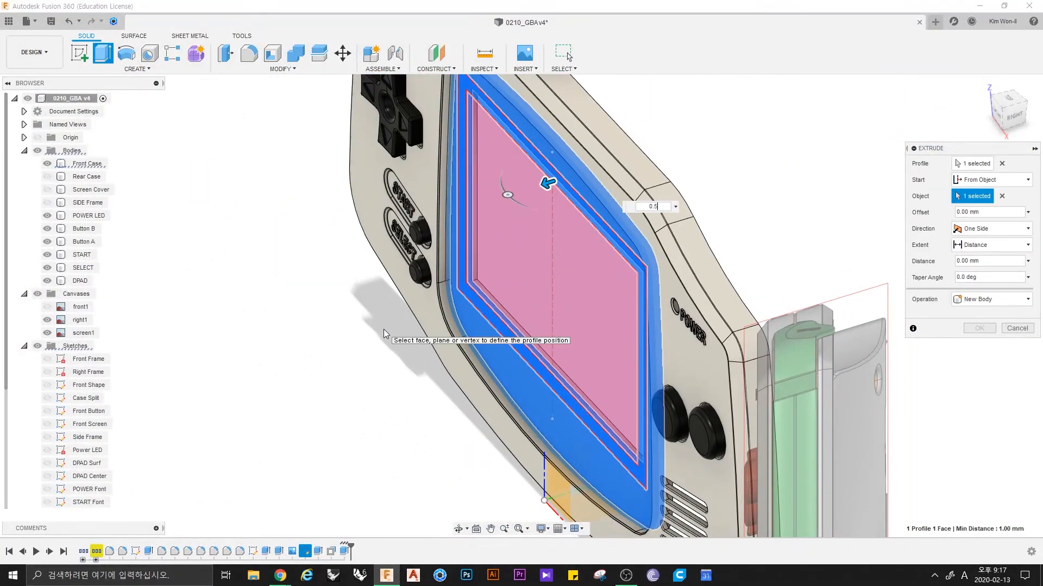
key(Return)
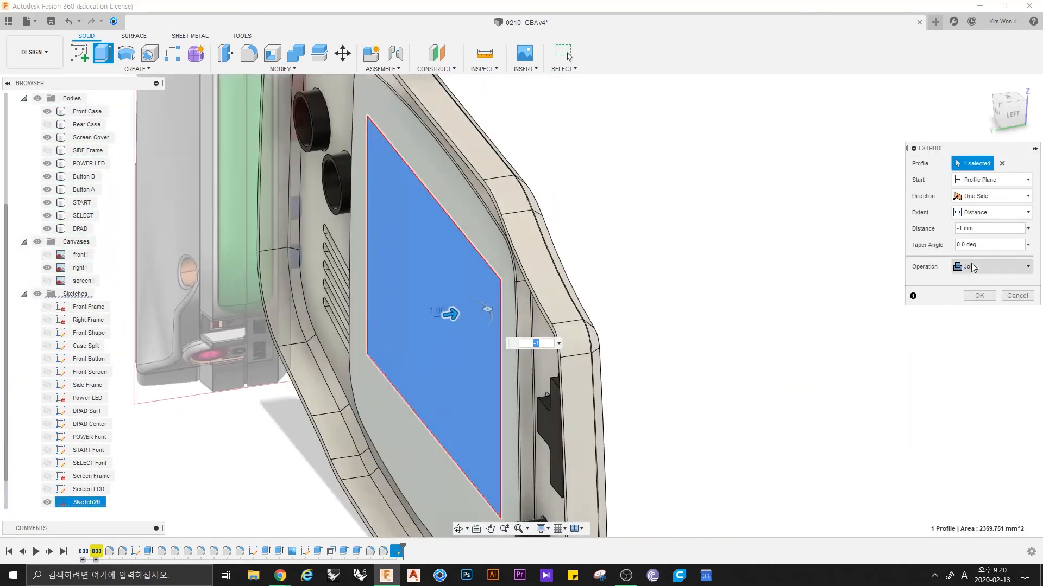
Step: Extrude the rectangular display profile behind the screen cover by -1 mm as a new body
click(972, 268)
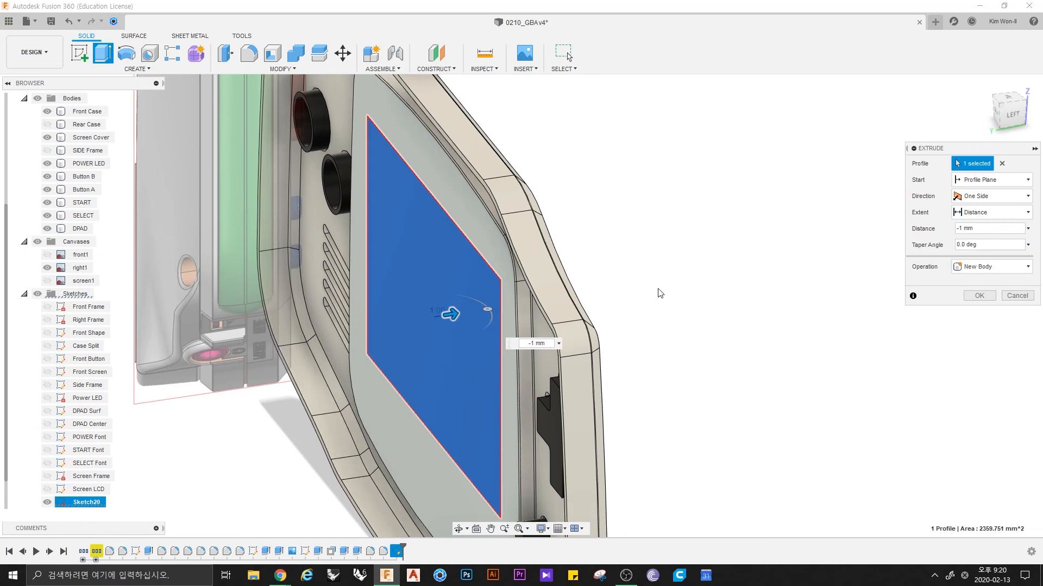
shift+middle_drag(660, 293, 405, 177)
scroll(519, 406, up, 8)
scroll(396, 389, down, 8)
middle_drag(574, 239, 586, 218)
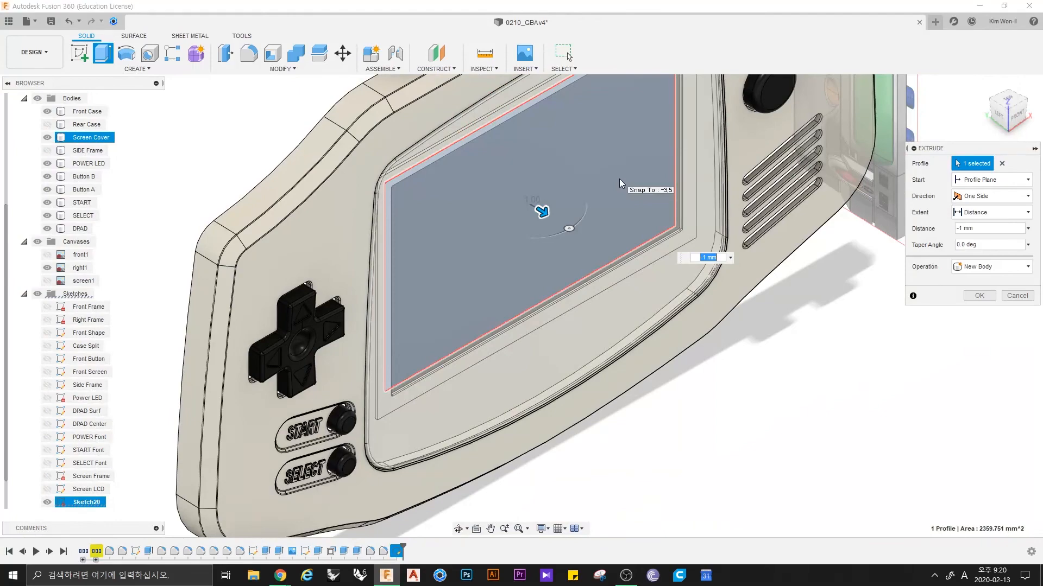
key(Return)
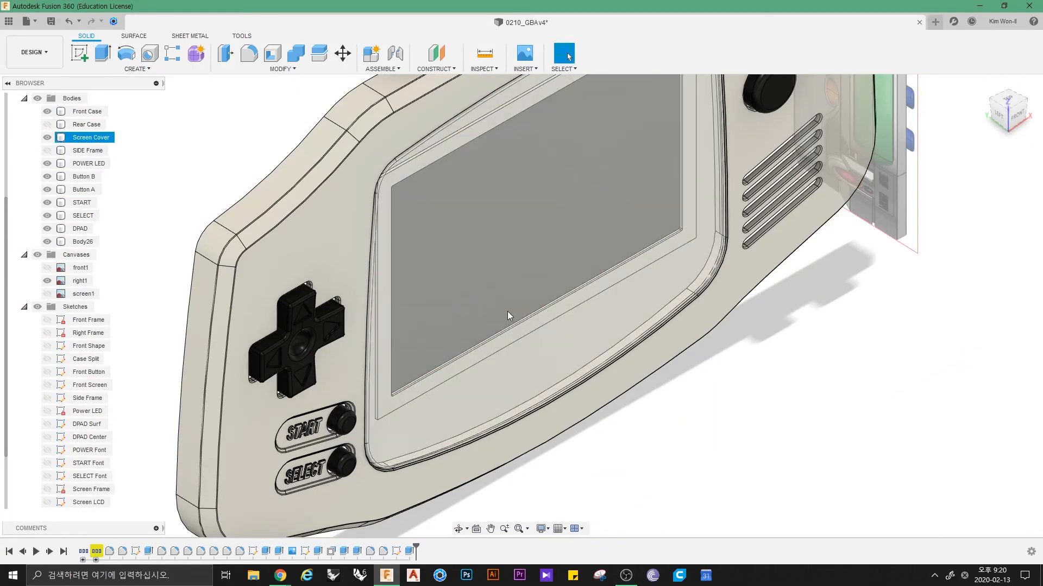
shift+middle_drag(536, 395, 728, 390)
scroll(500, 368, down, 4)
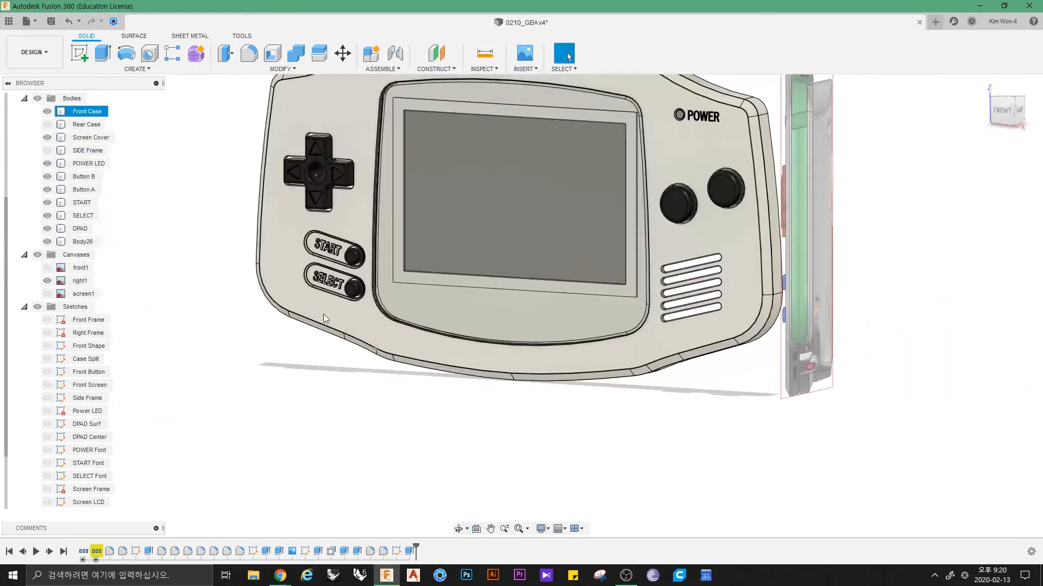
middle_drag(323, 317, 339, 395)
shift+middle_drag(196, 251, 195, 217)
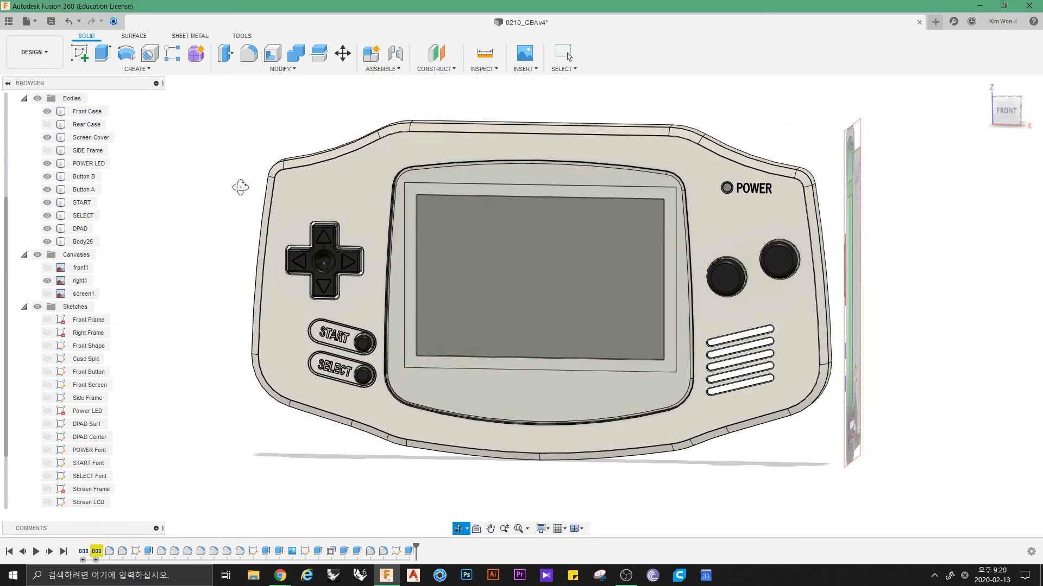
shift+middle_drag(240, 187, 188, 185)
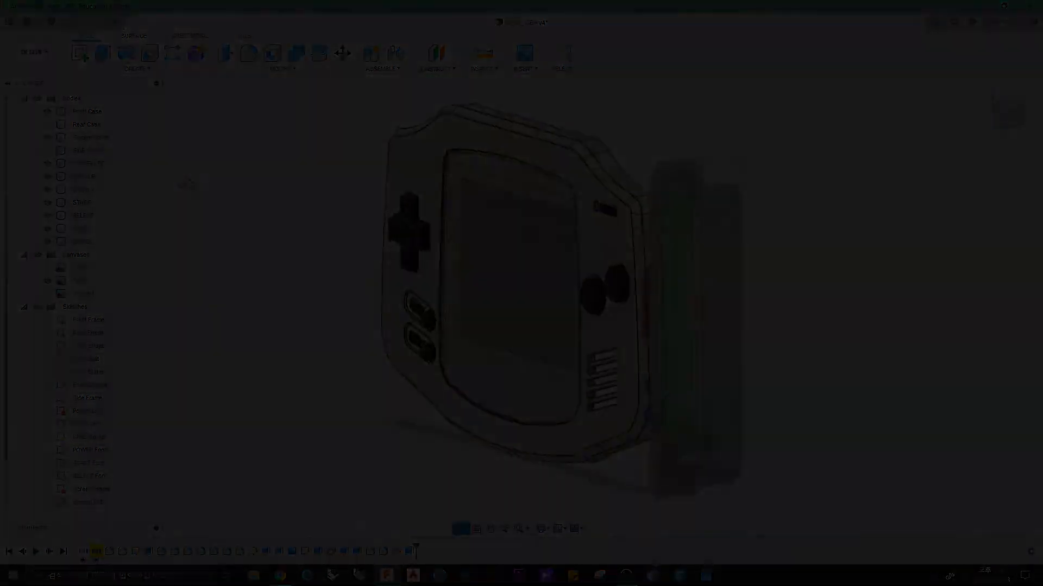